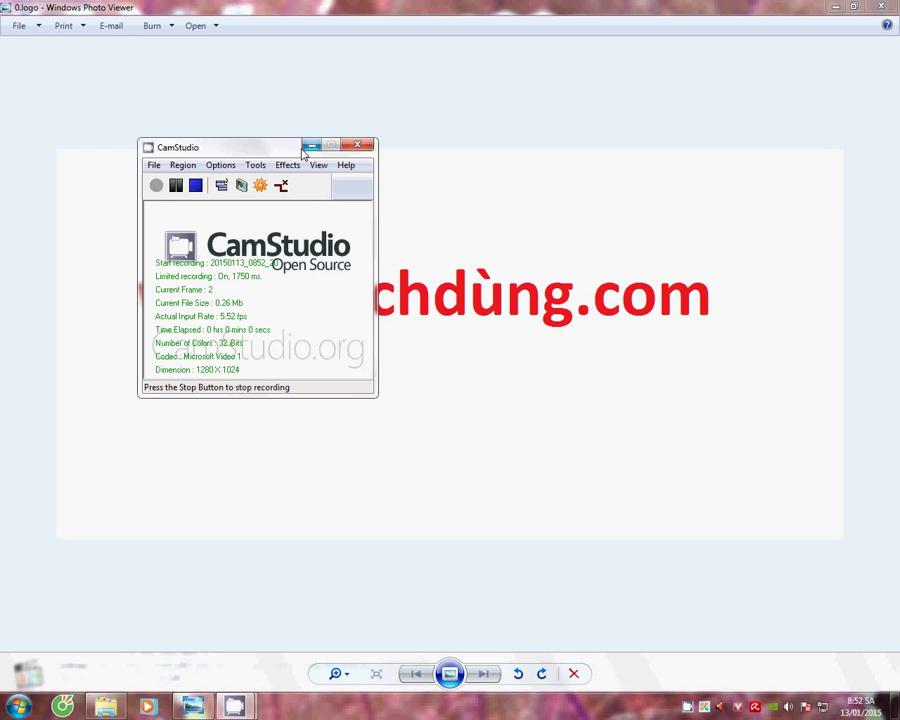
# Step: Leave the logo image in Photo Viewer and bring the SWF tutorial folder window forward
pyautogui.click(311, 145)
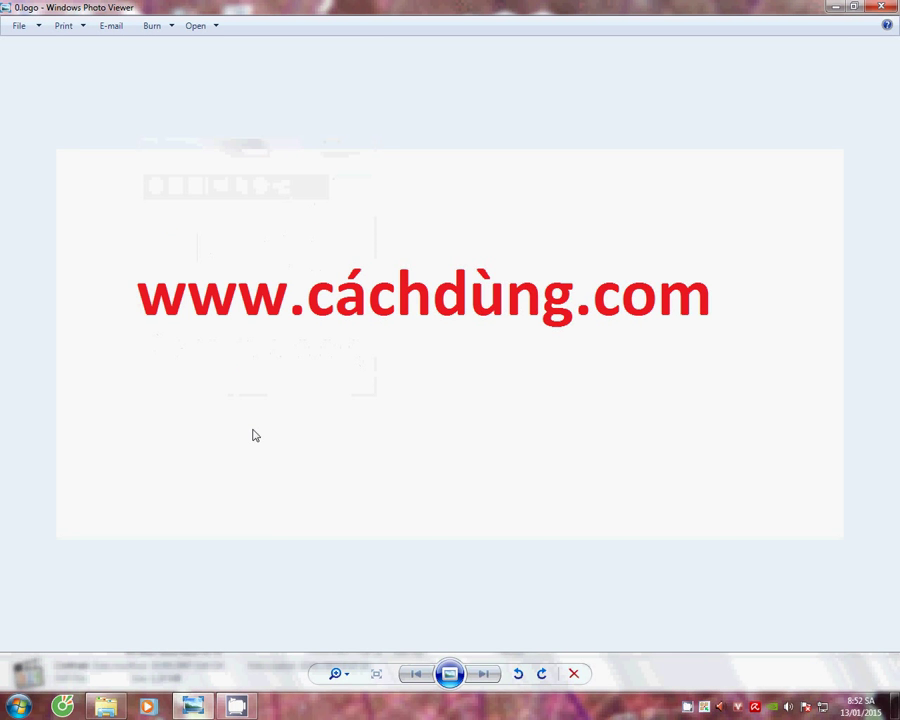
pyautogui.moveTo(105, 706)
pyautogui.click(140, 648)
# Step: Open Contrain.swf in Media Player Classic and switch it to full screen
pyautogui.press('Return')
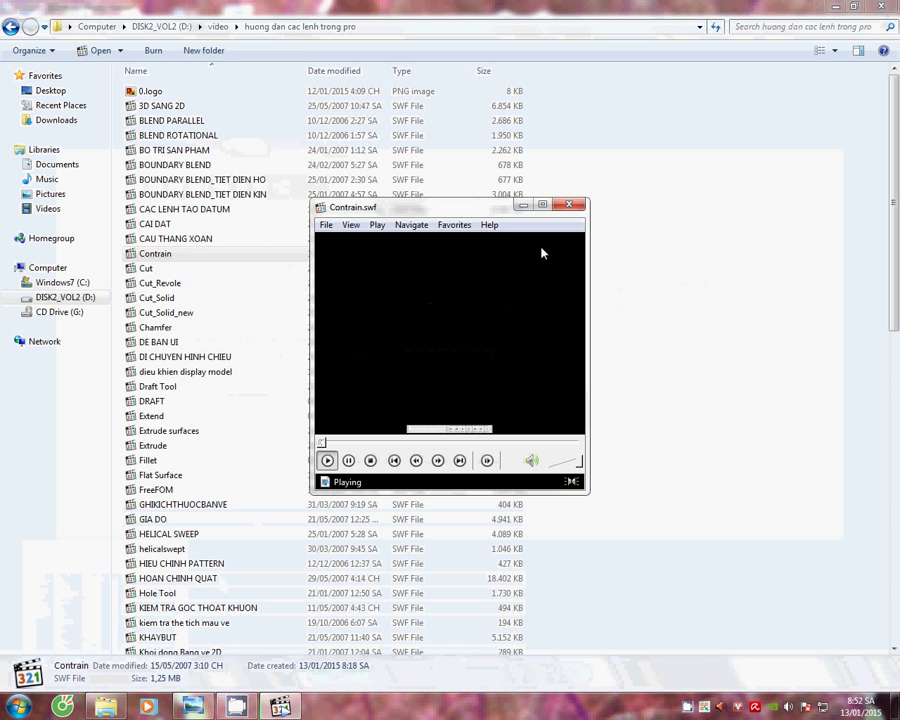
pyautogui.doubleClick(458, 367)
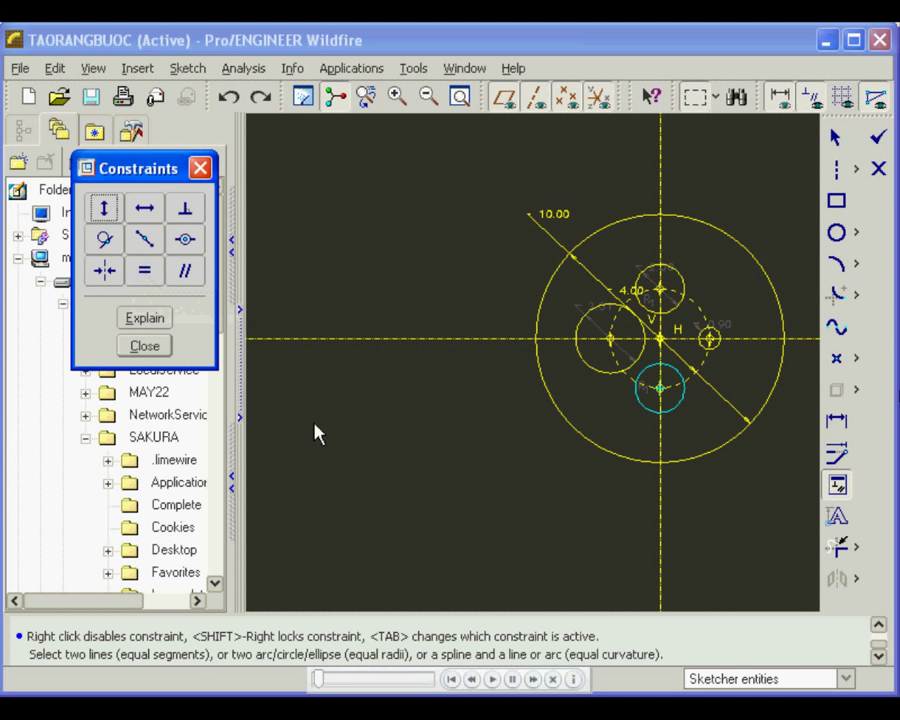
# Step: Apply the Equal constraint to the upper, right, lower and remaining small circles so they share one radius
pyautogui.click(145, 274)
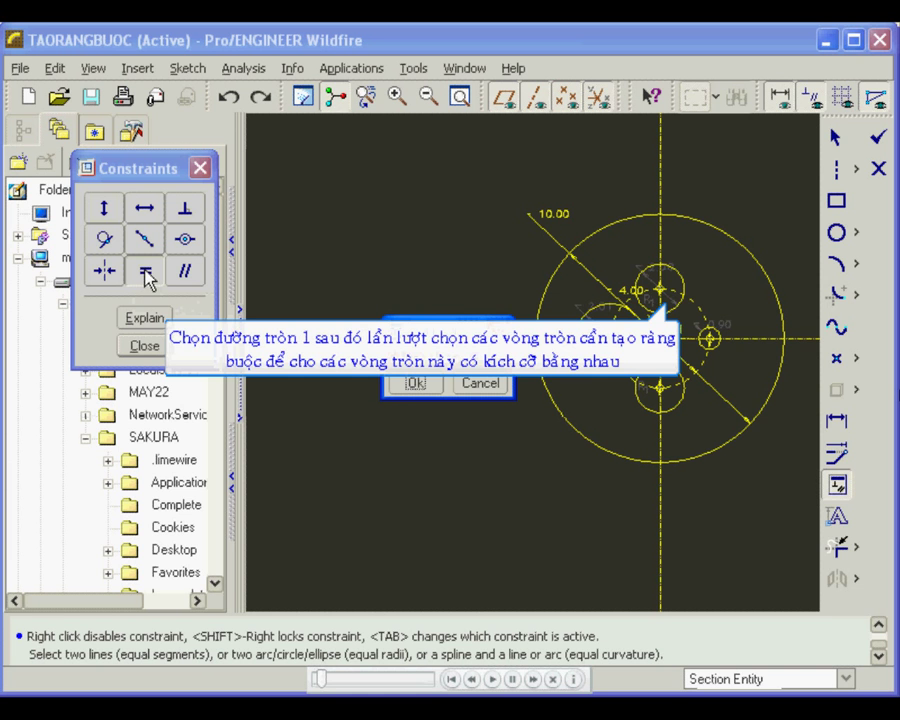
pyautogui.click(682, 288)
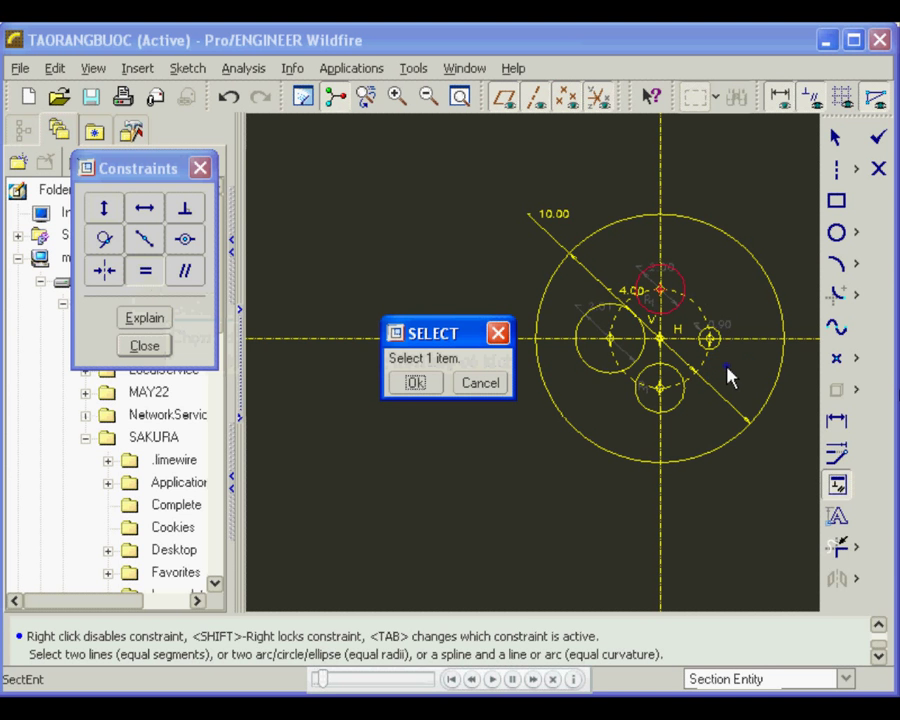
pyautogui.click(728, 368)
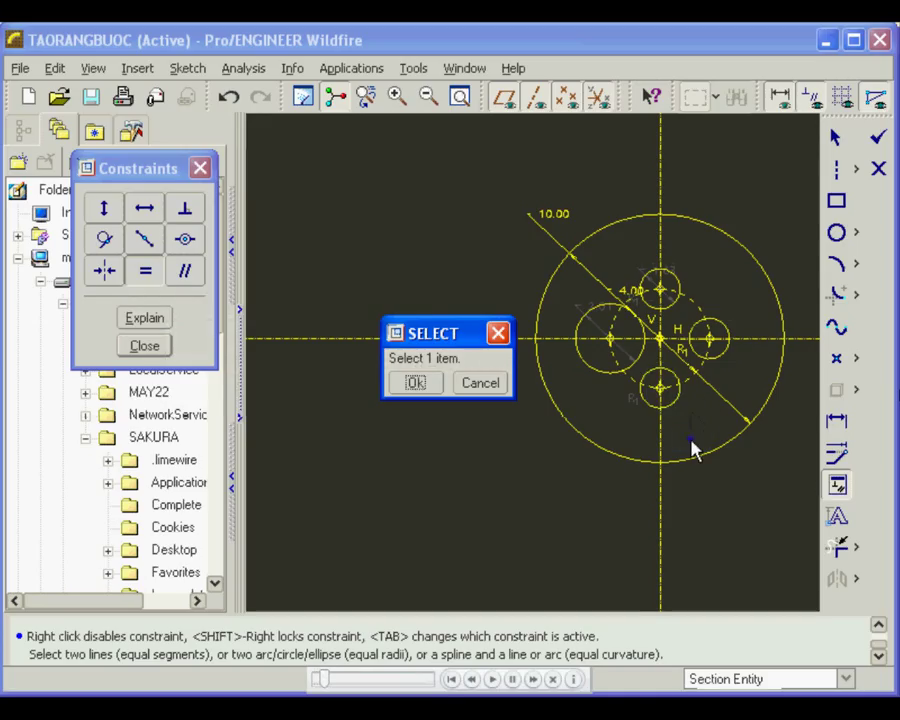
pyautogui.click(660, 404)
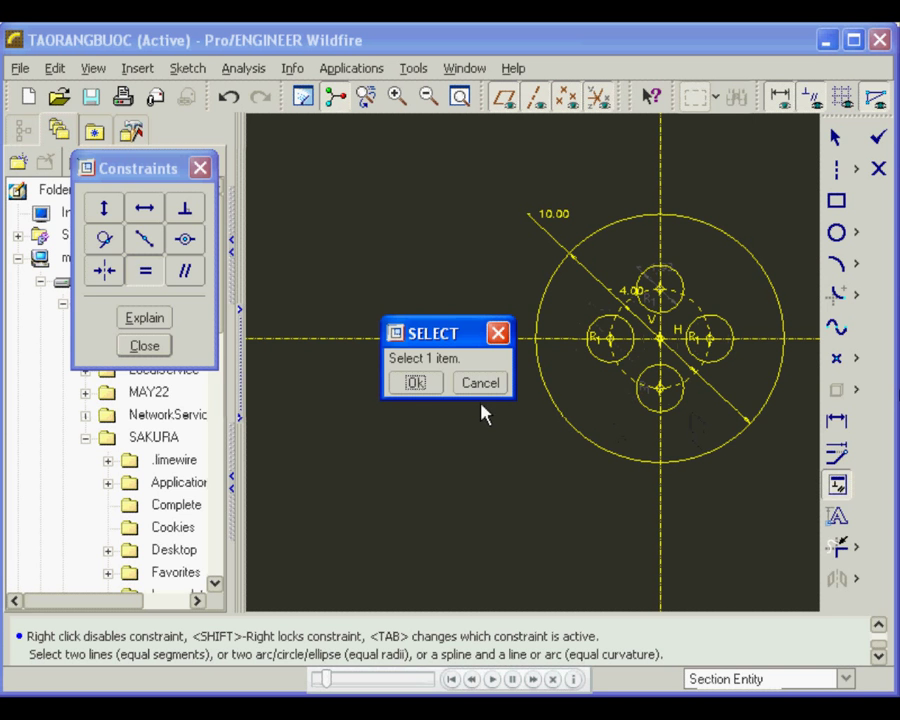
pyautogui.moveTo(432, 337); pyautogui.dragTo(237, 388)
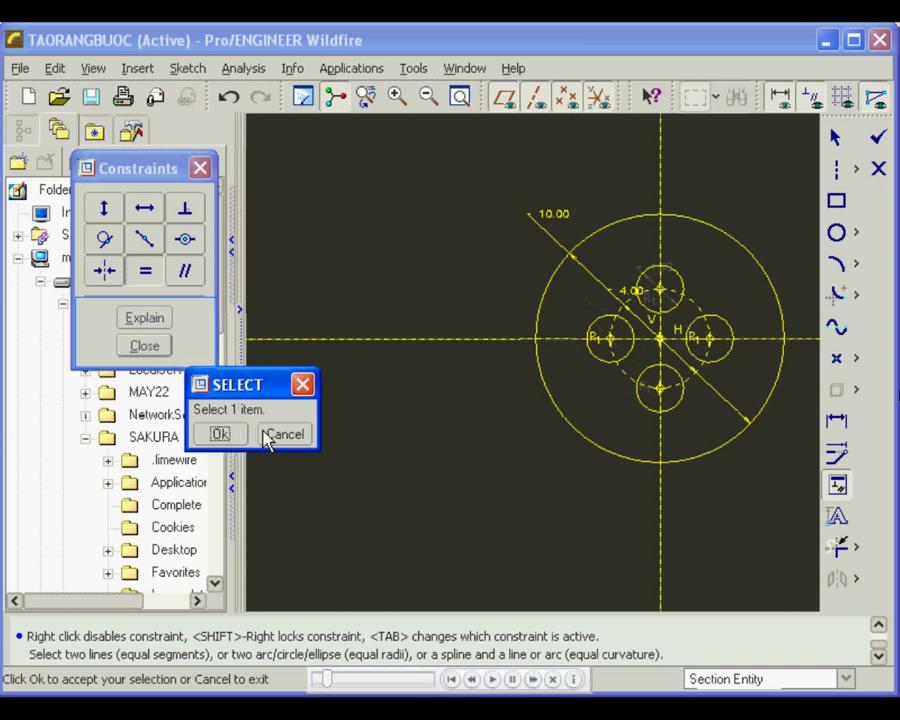
pyautogui.click(193, 337)
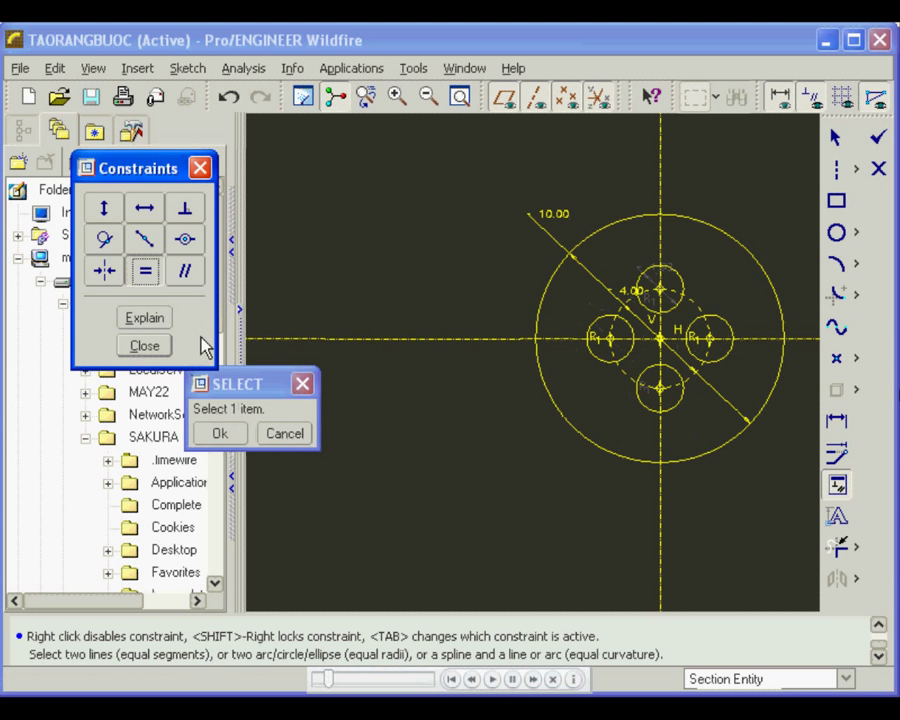
pyautogui.click(214, 428)
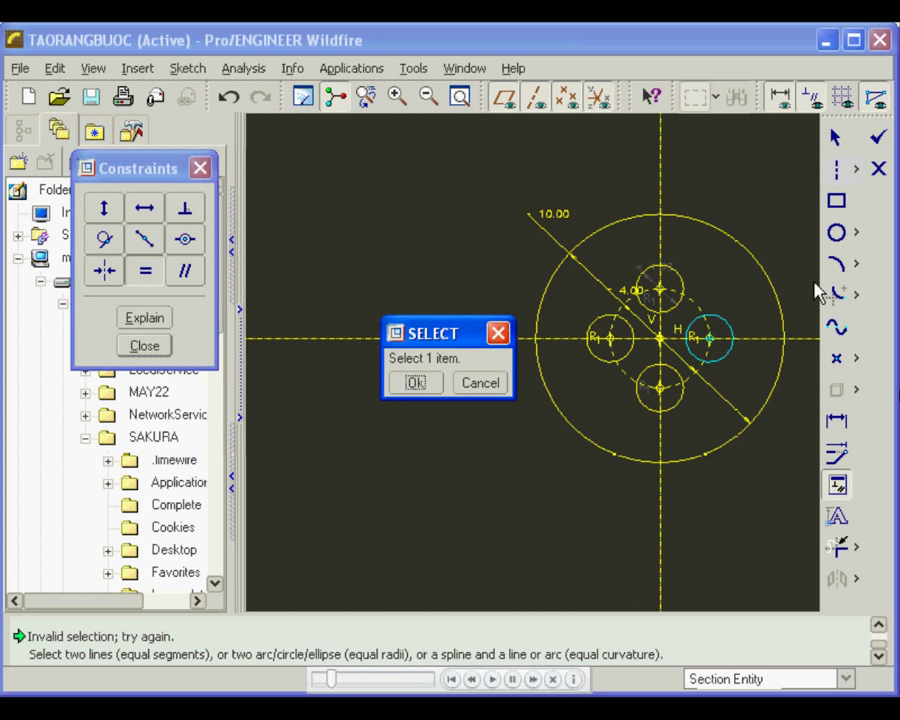
pyautogui.click(857, 170)
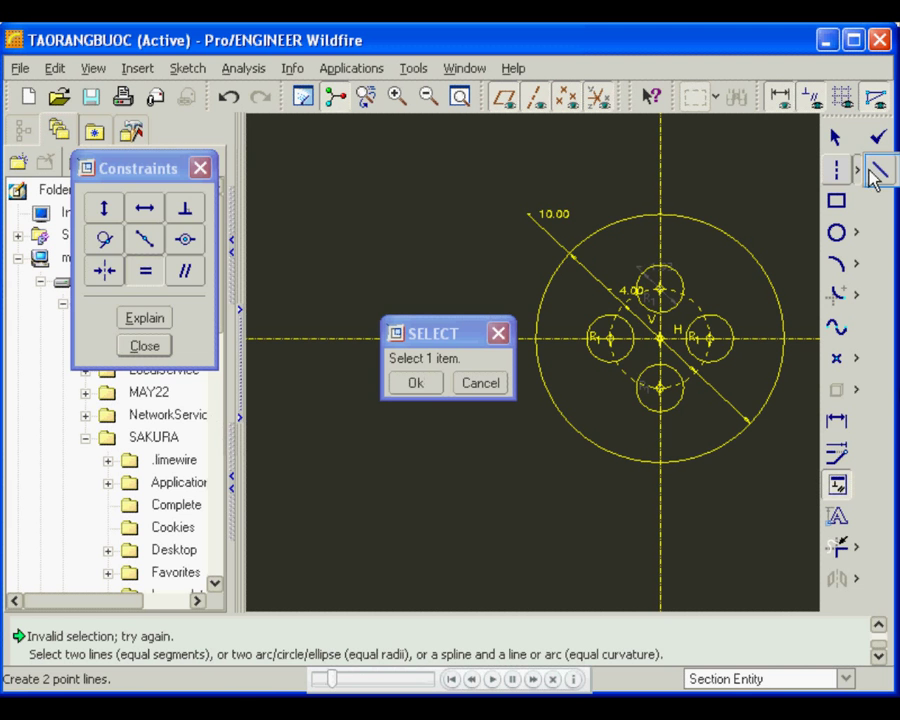
# Step: Draw two short 2-point lines inside the large circle, to the right of the small circles
pyautogui.click(879, 172)
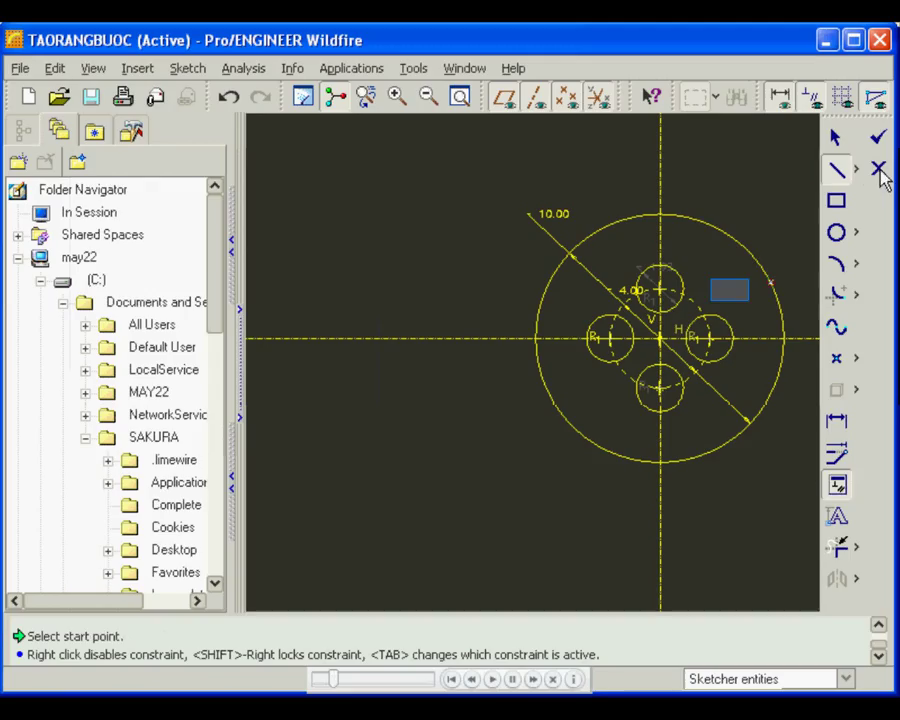
pyautogui.click(729, 291)
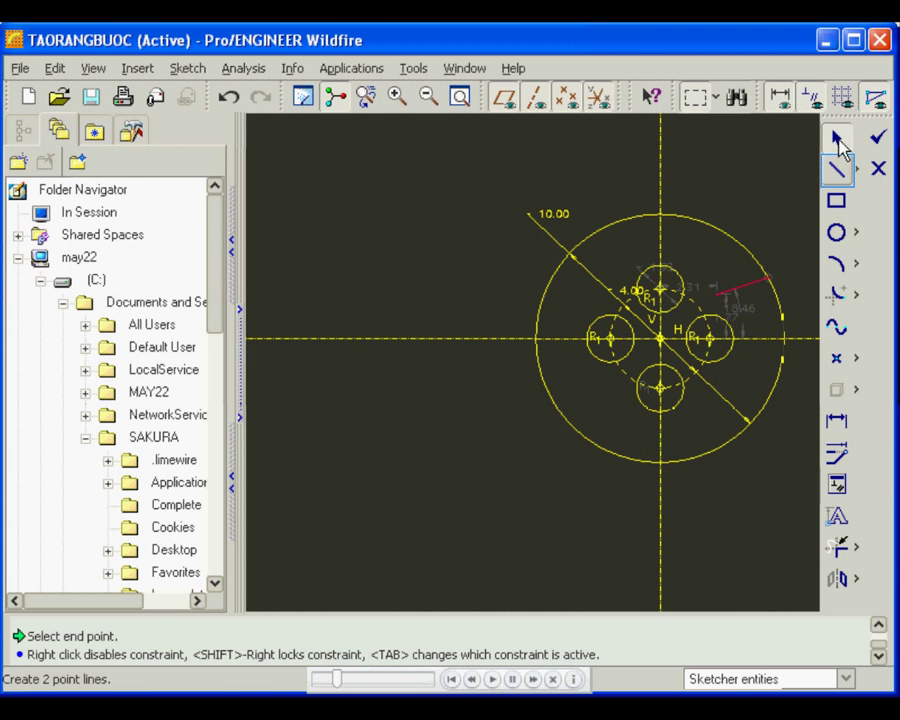
pyautogui.click(839, 171)
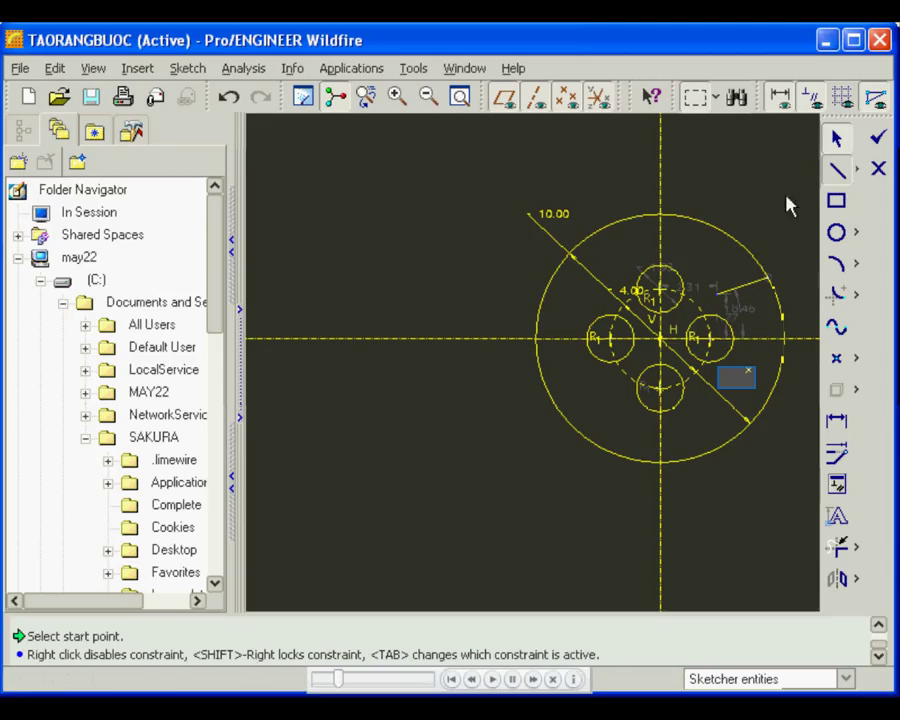
pyautogui.click(736, 377)
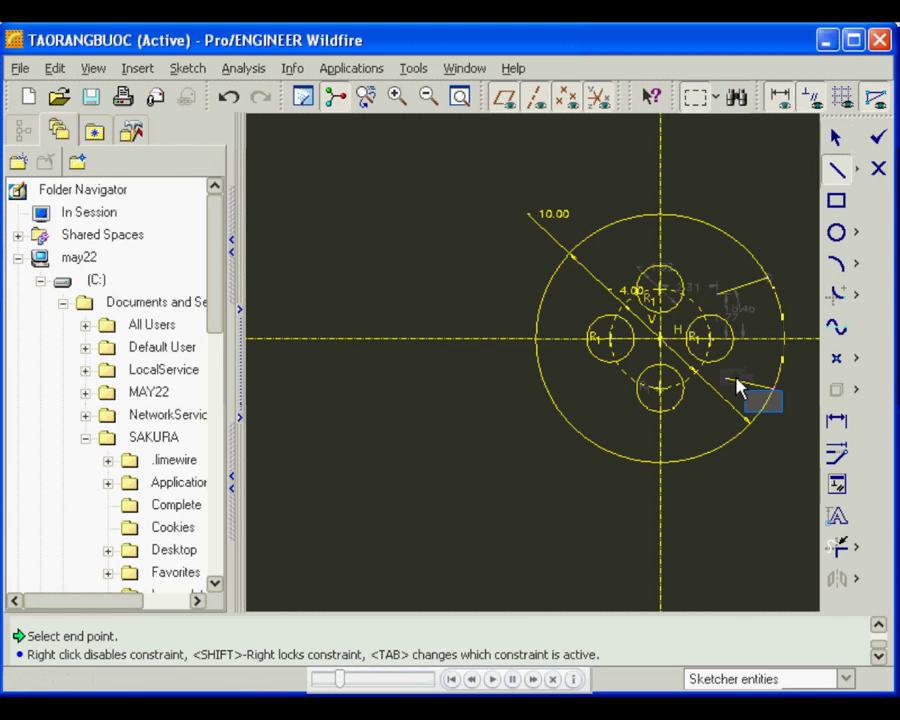
pyautogui.click(768, 403)
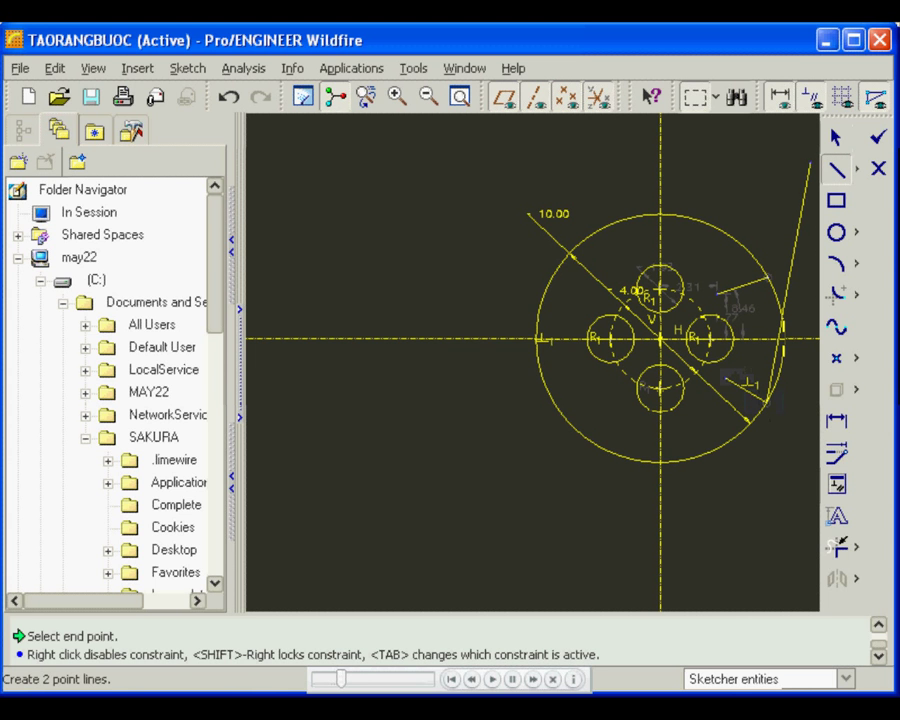
pyautogui.click(836, 200)
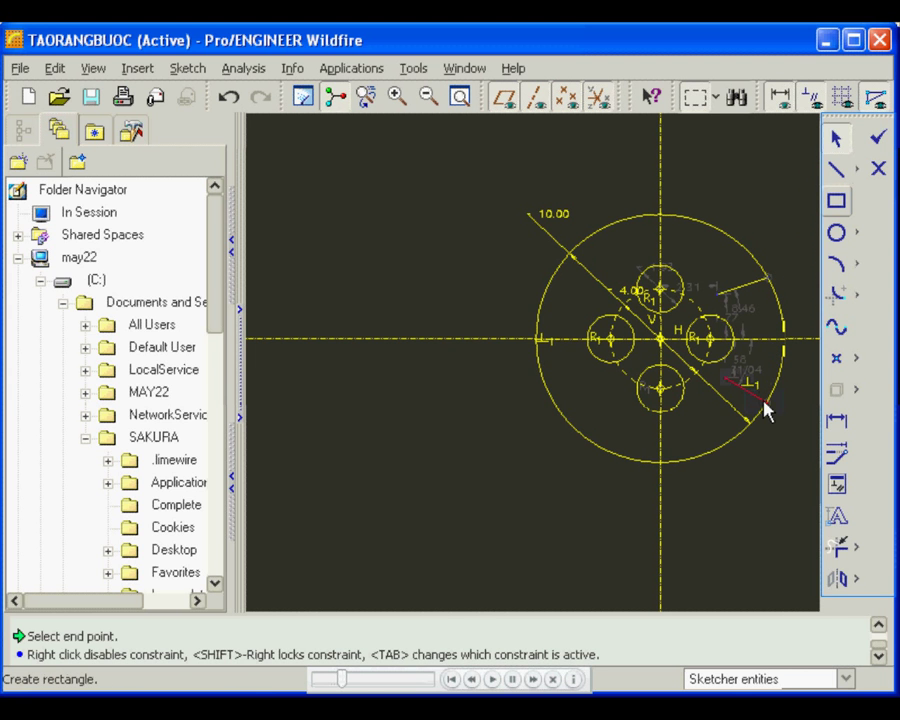
pyautogui.click(837, 485)
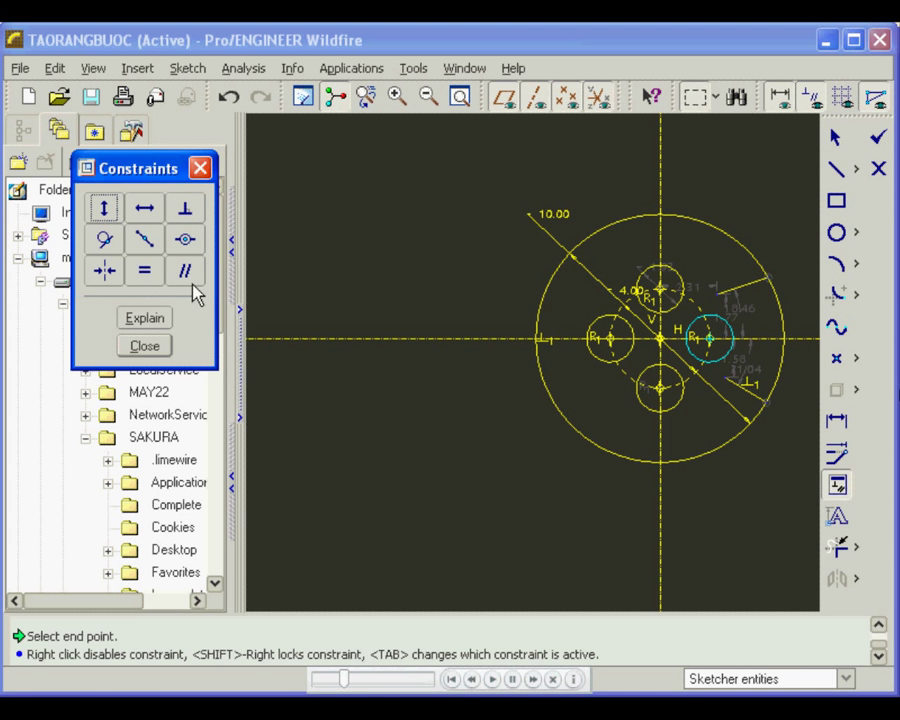
# Step: Place the upper line's endpoint on the dashed circle with a point-on-line constraint
pyautogui.click(185, 240)
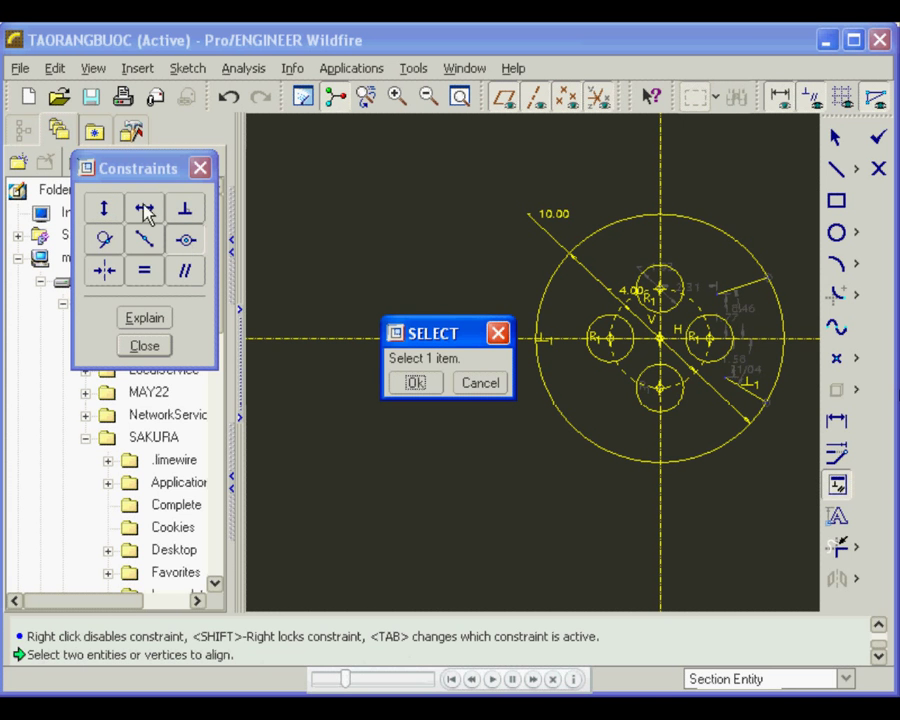
pyautogui.click(141, 171)
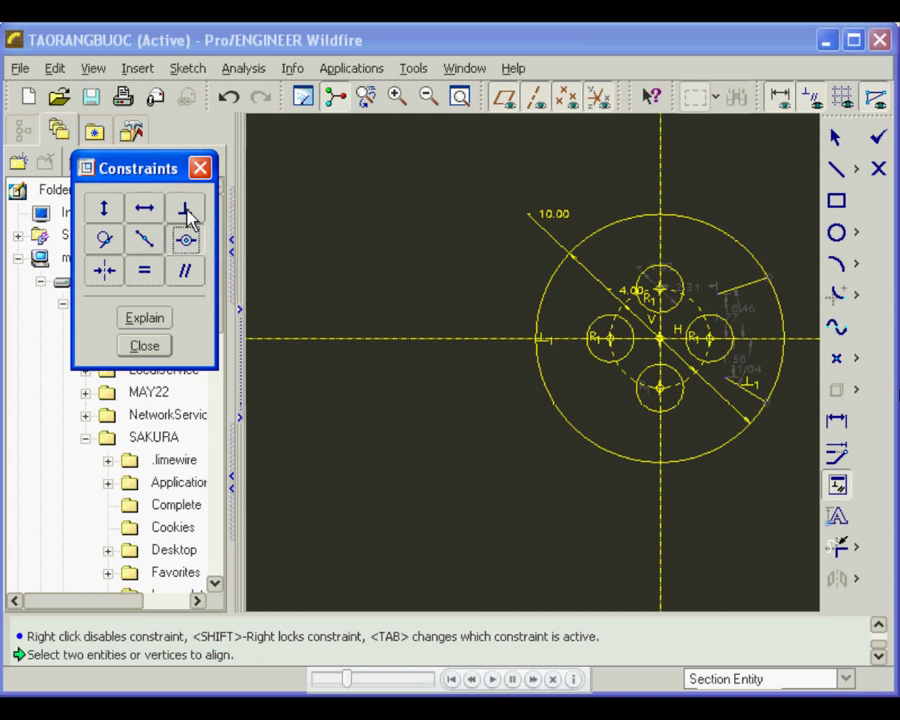
pyautogui.click(189, 243)
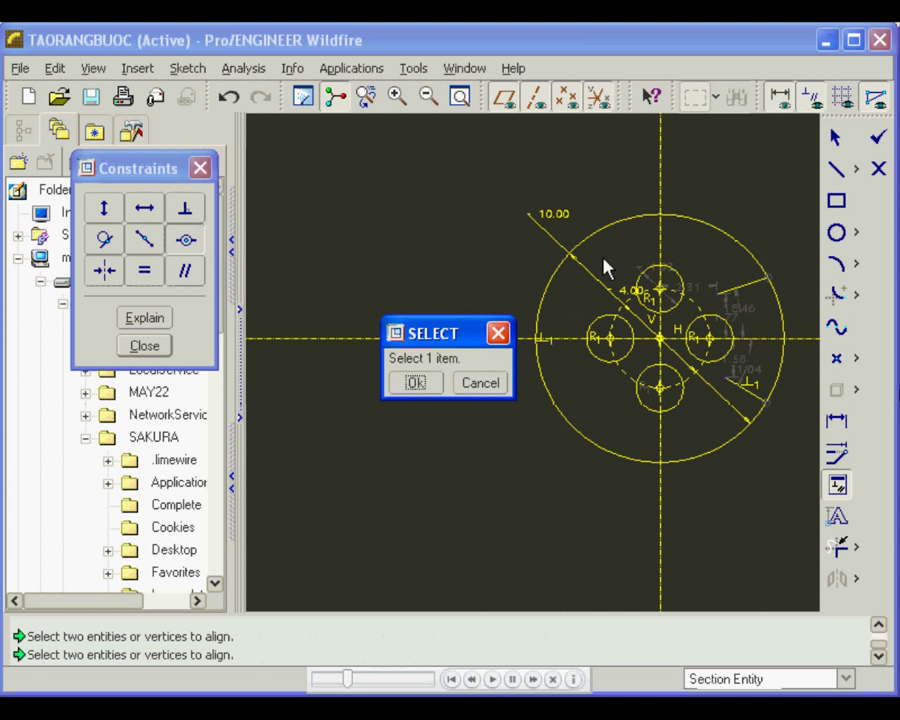
pyautogui.click(719, 297)
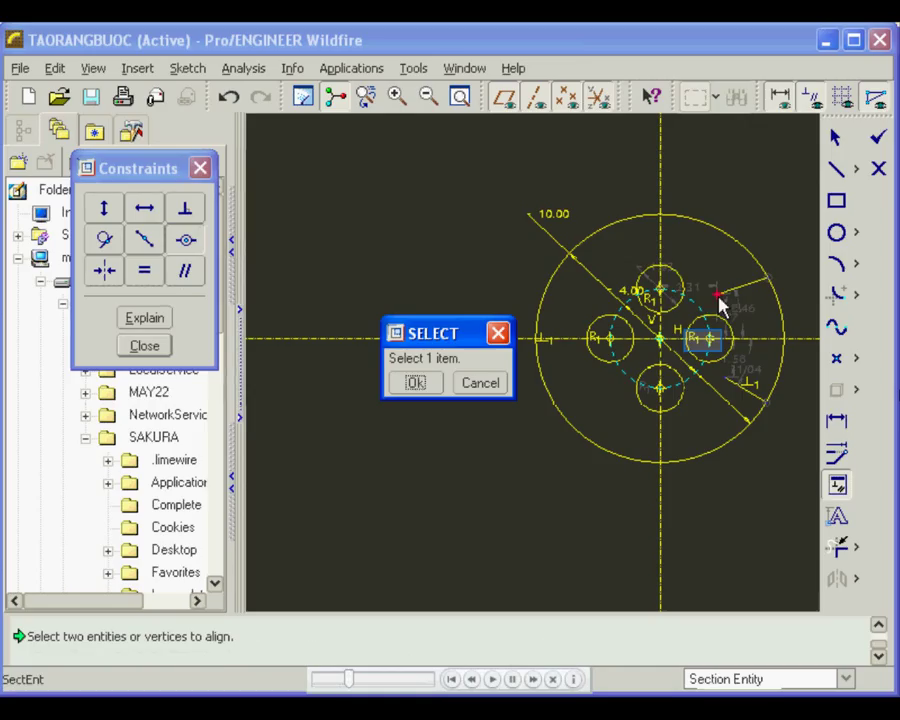
pyautogui.click(704, 346)
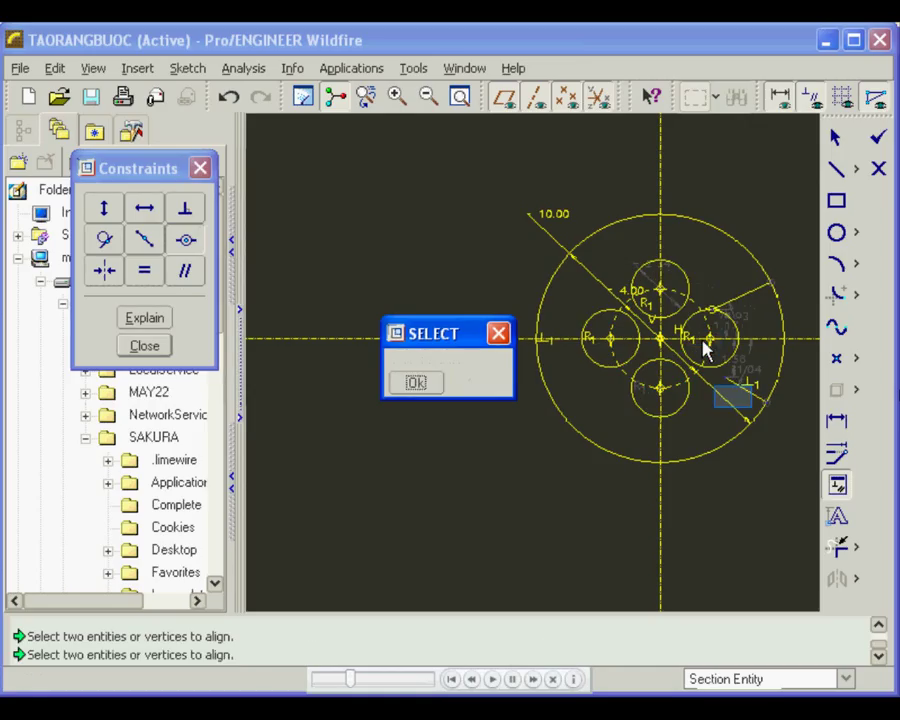
# Step: Make the short lines tangent to the right-hand small circle
pyautogui.click(733, 405)
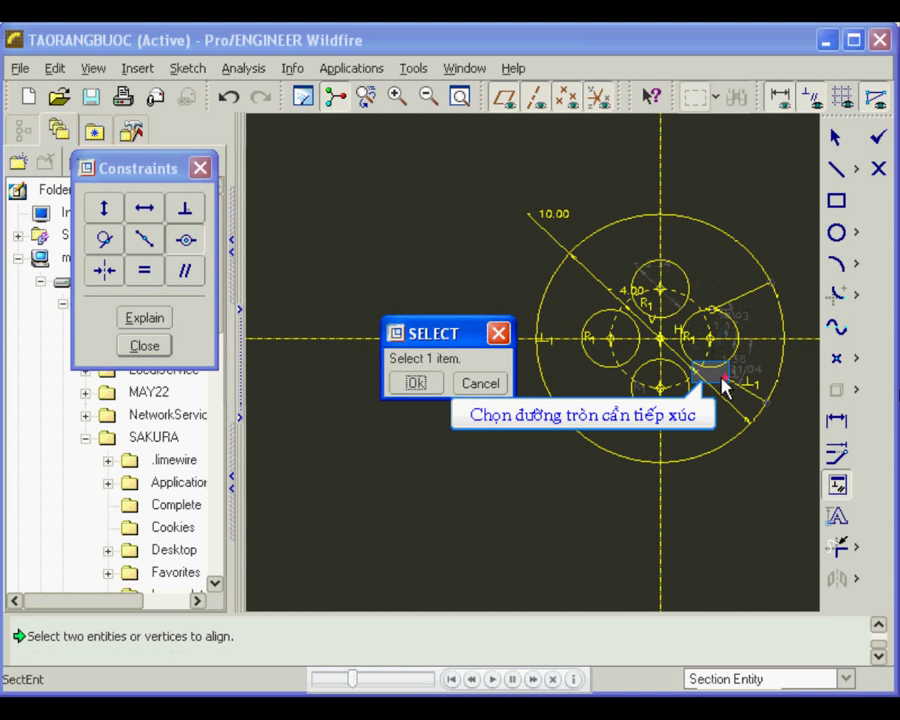
pyautogui.click(713, 383)
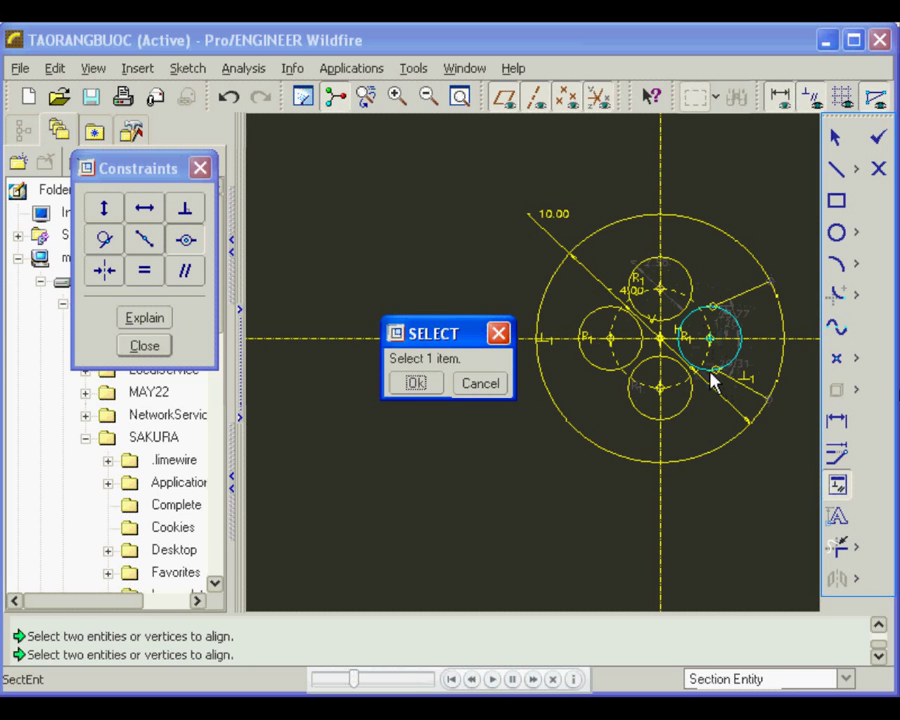
pyautogui.click(837, 139)
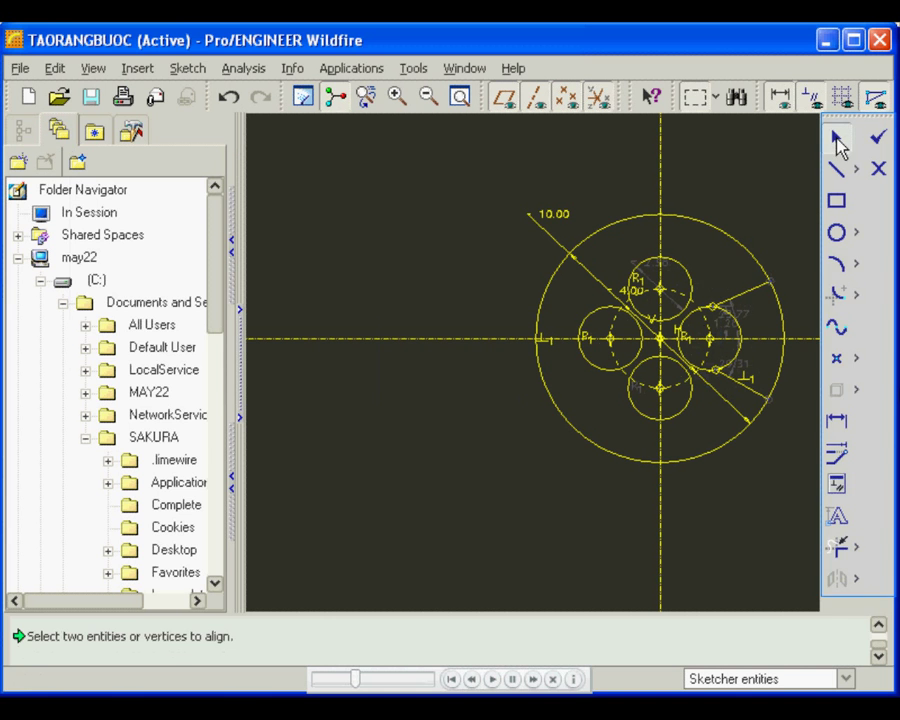
pyautogui.click(838, 485)
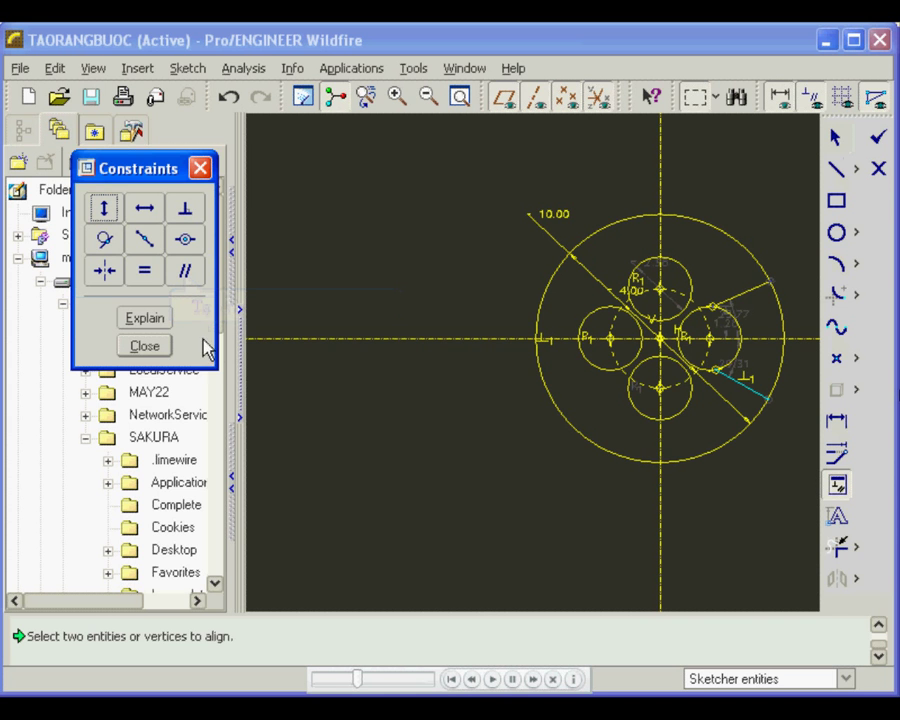
# Step: Try a Parallel constraint on the two short lines, then undo, leaving only the five circles
pyautogui.click(186, 280)
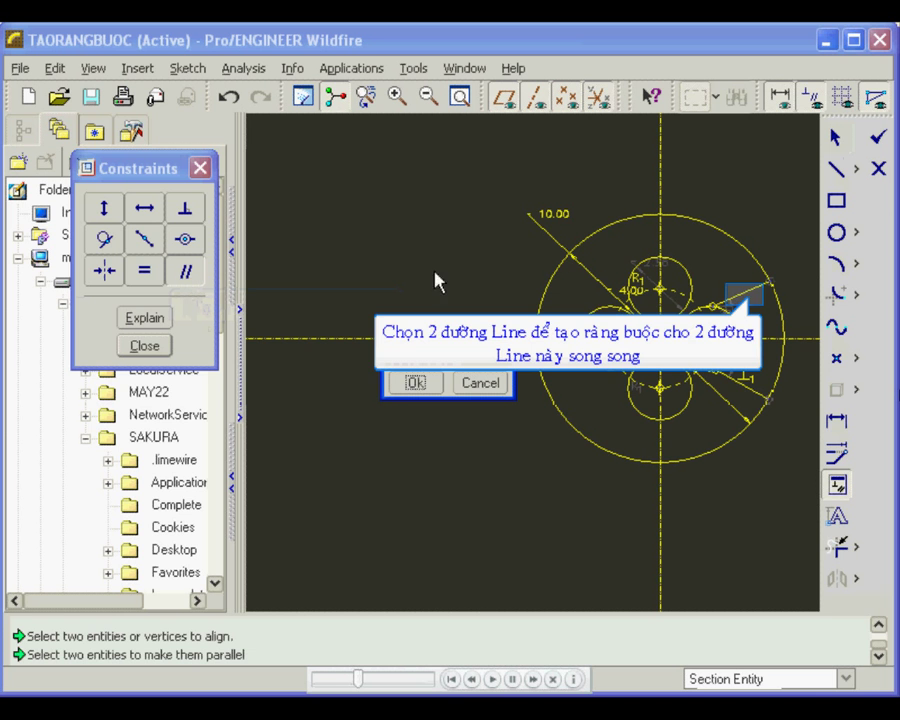
pyautogui.click(745, 302)
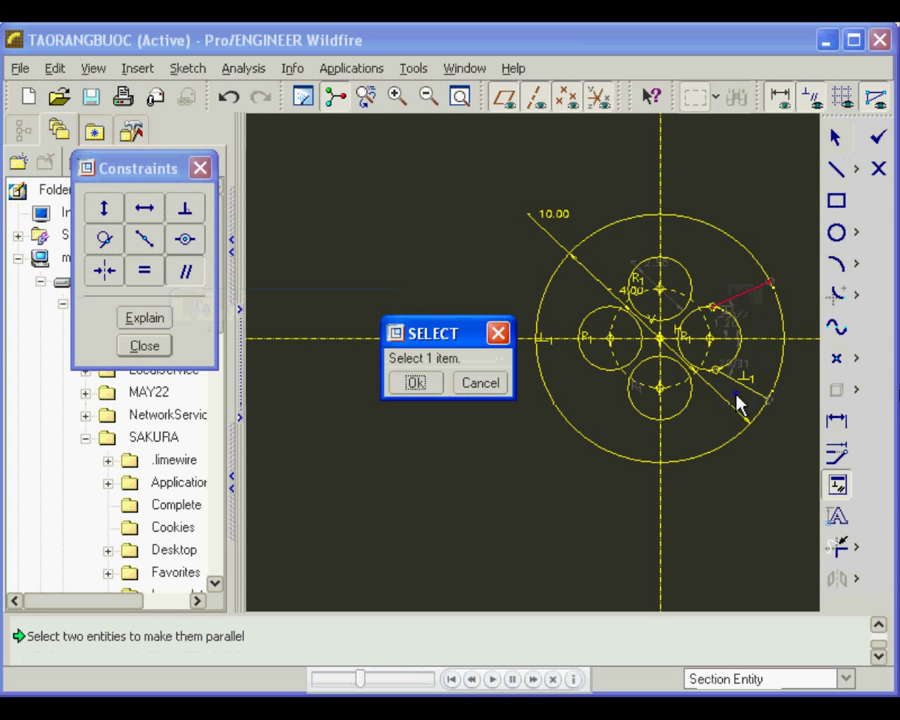
pyautogui.click(737, 403)
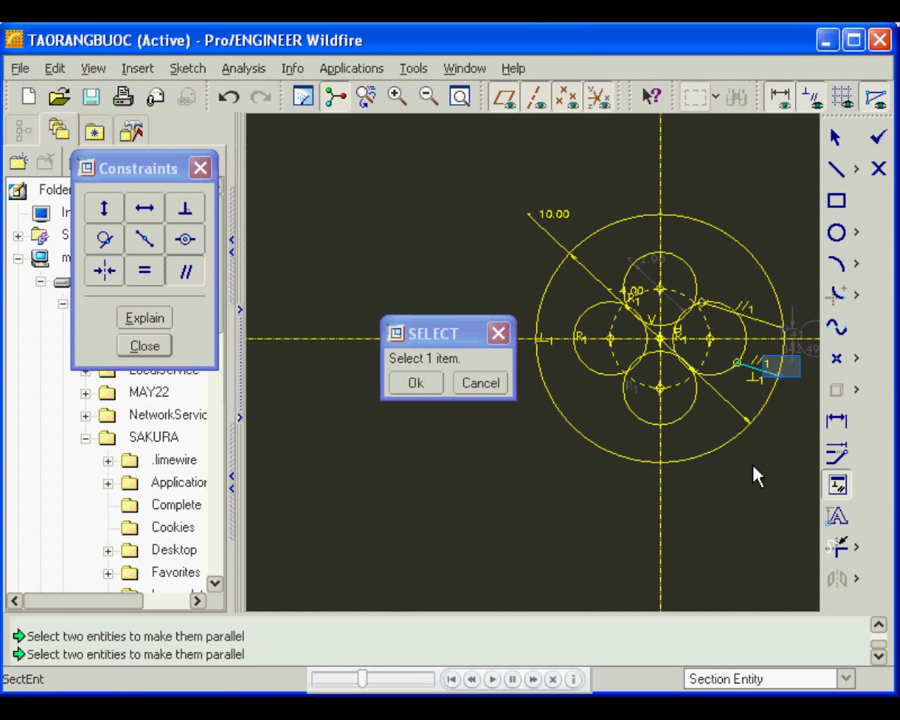
pyautogui.click(783, 375)
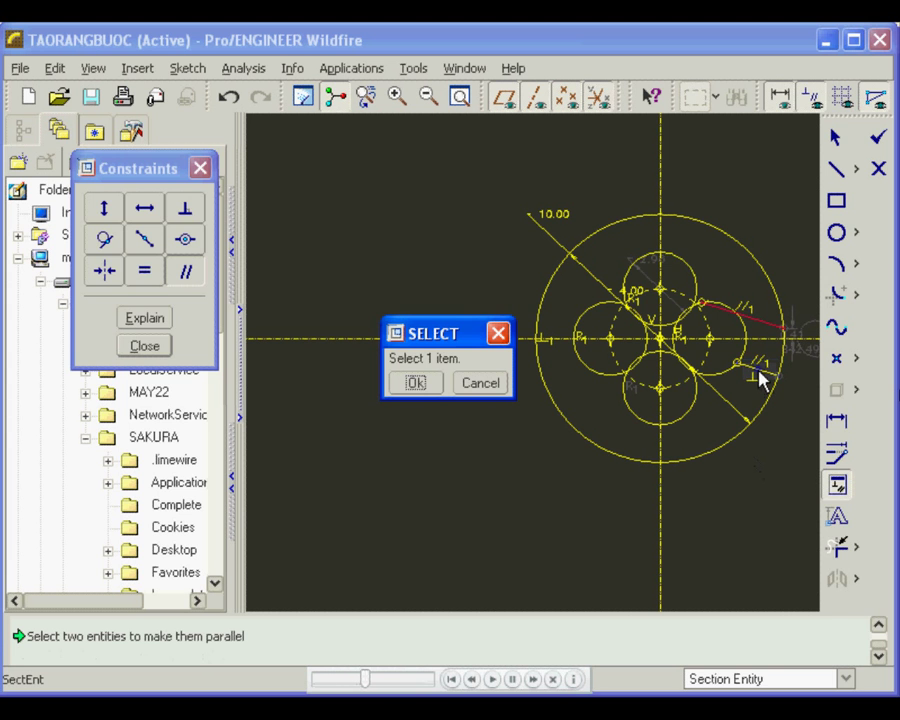
pyautogui.click(761, 380)
pyautogui.hotkey('ctrl', 'z')
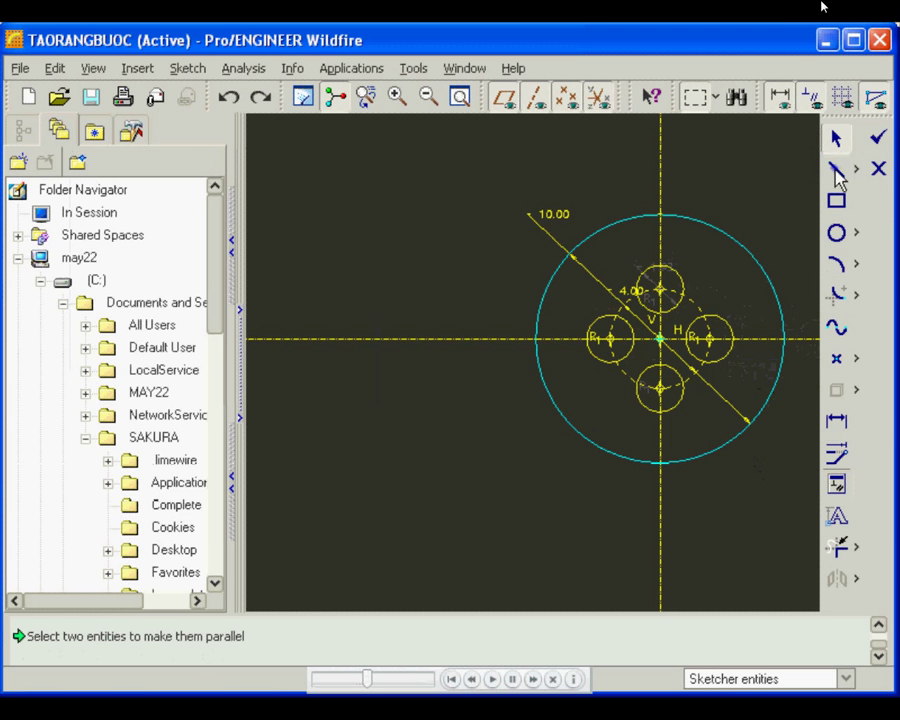
# Step: Draw a short line from the right small circle to the outer circle and begin a second below it
pyautogui.click(838, 176)
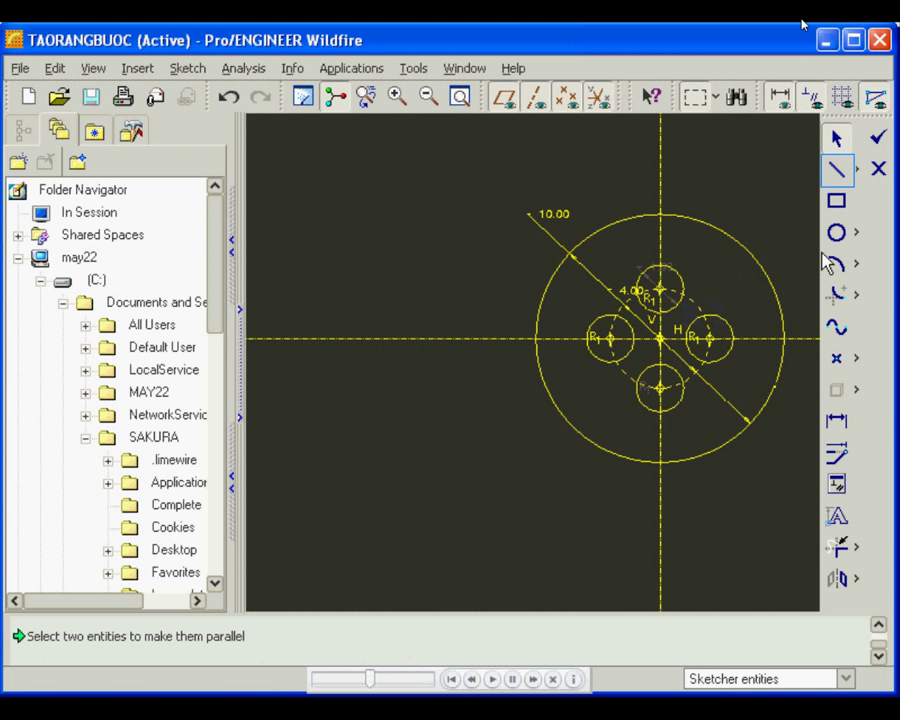
pyautogui.click(836, 174)
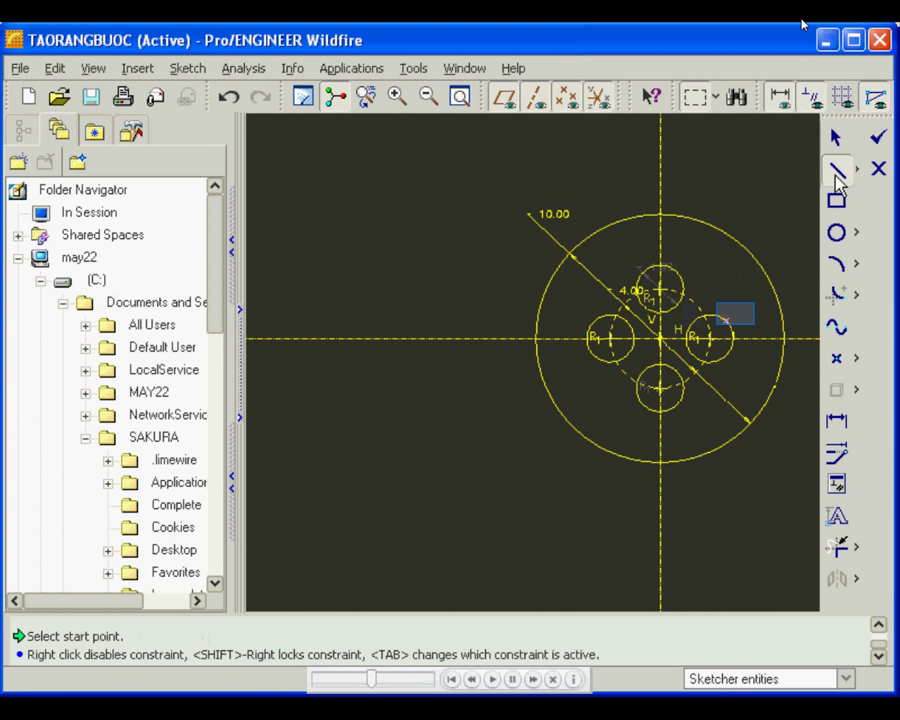
pyautogui.click(737, 318)
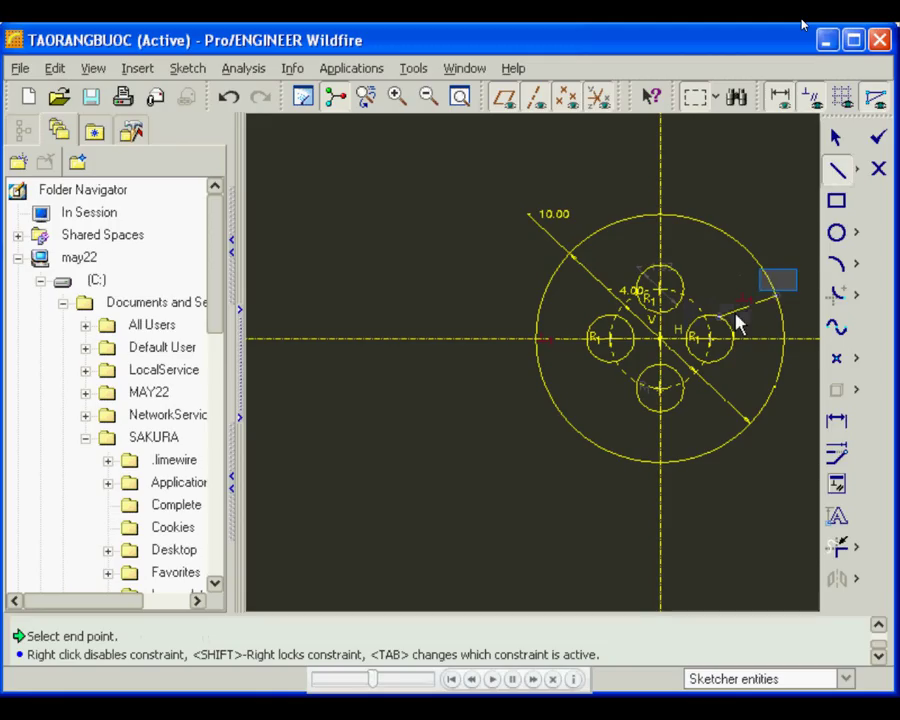
pyautogui.click(780, 289)
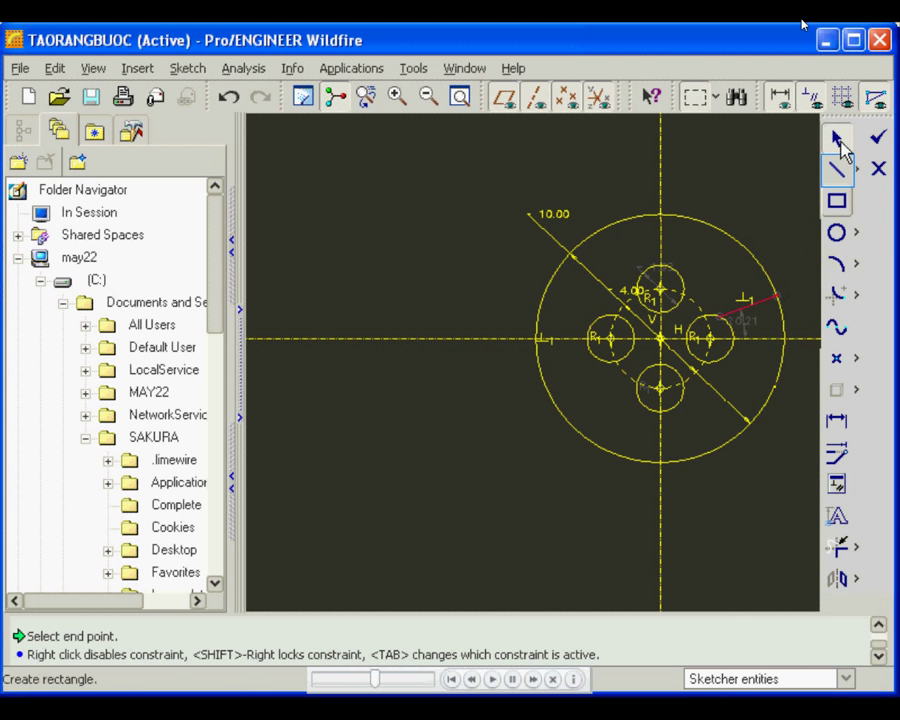
pyautogui.click(840, 170)
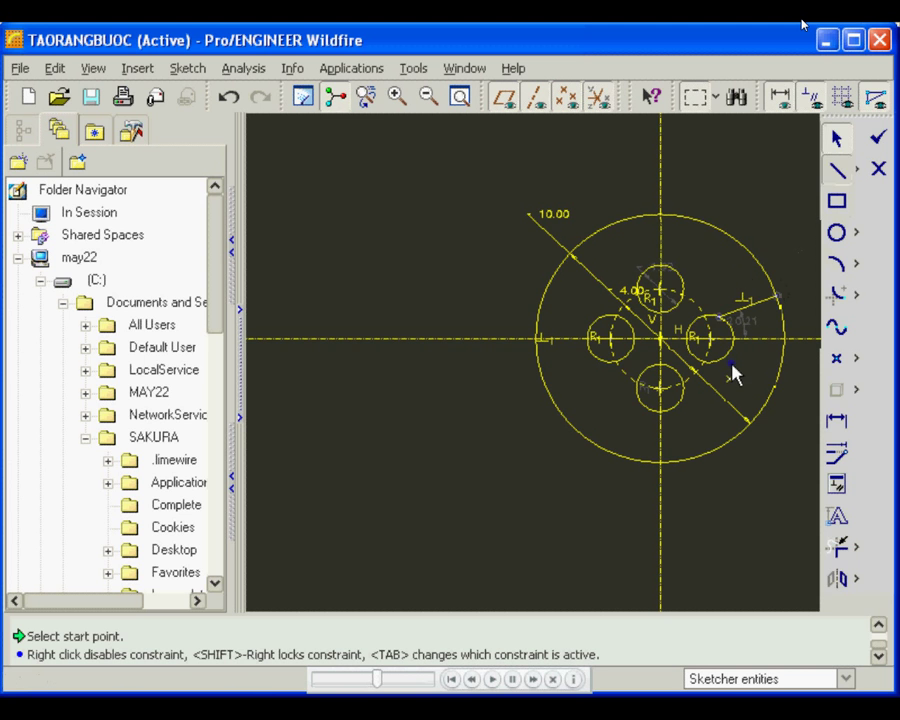
pyautogui.click(733, 373)
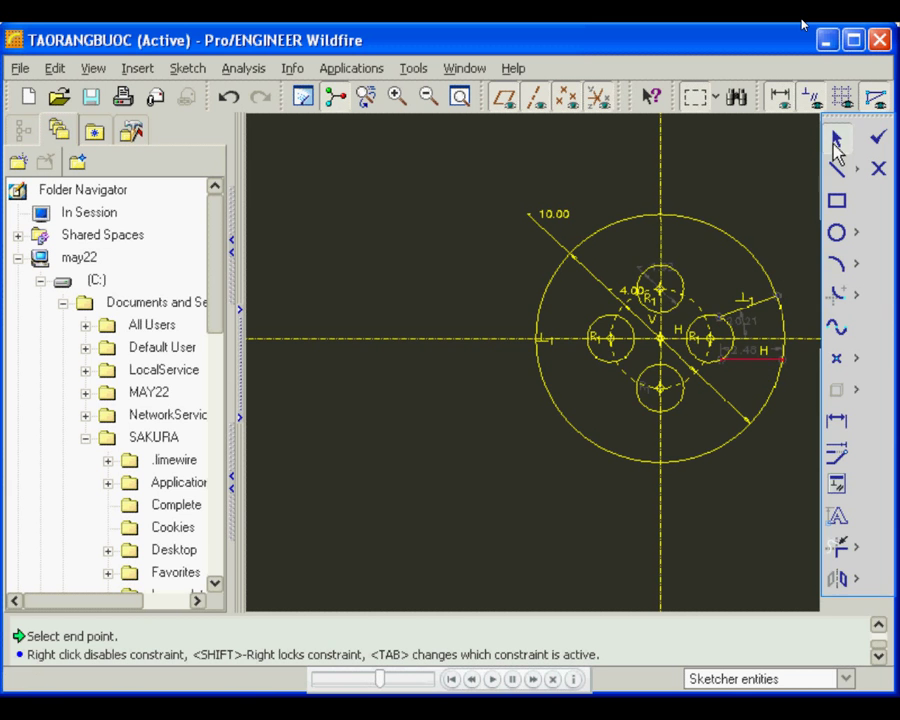
# Step: Constrain the lower and upper short lines beside the right small circle to be parallel
pyautogui.click(836, 481)
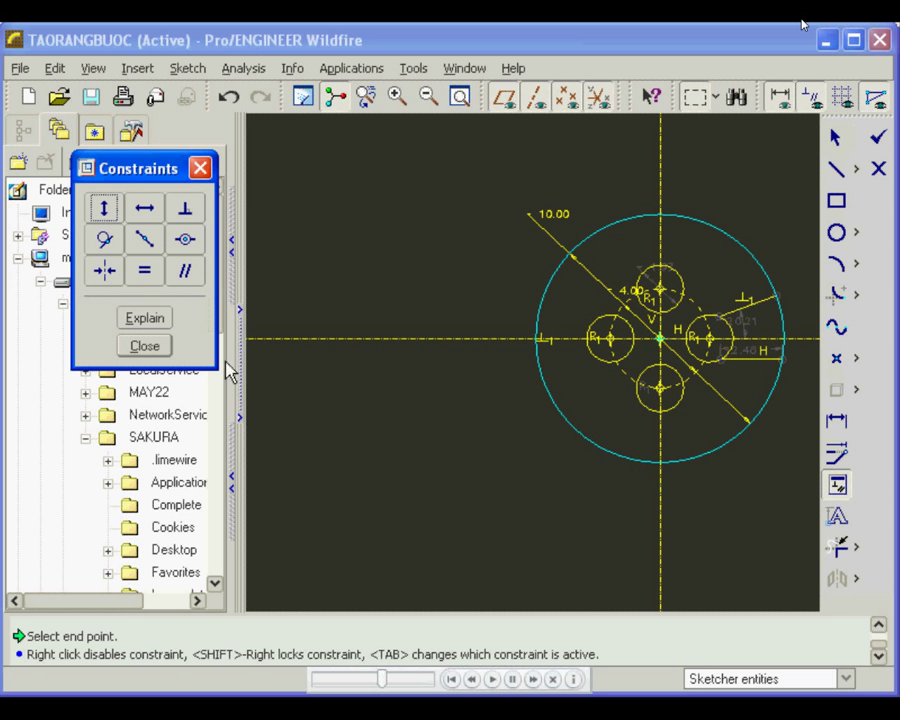
pyautogui.click(184, 272)
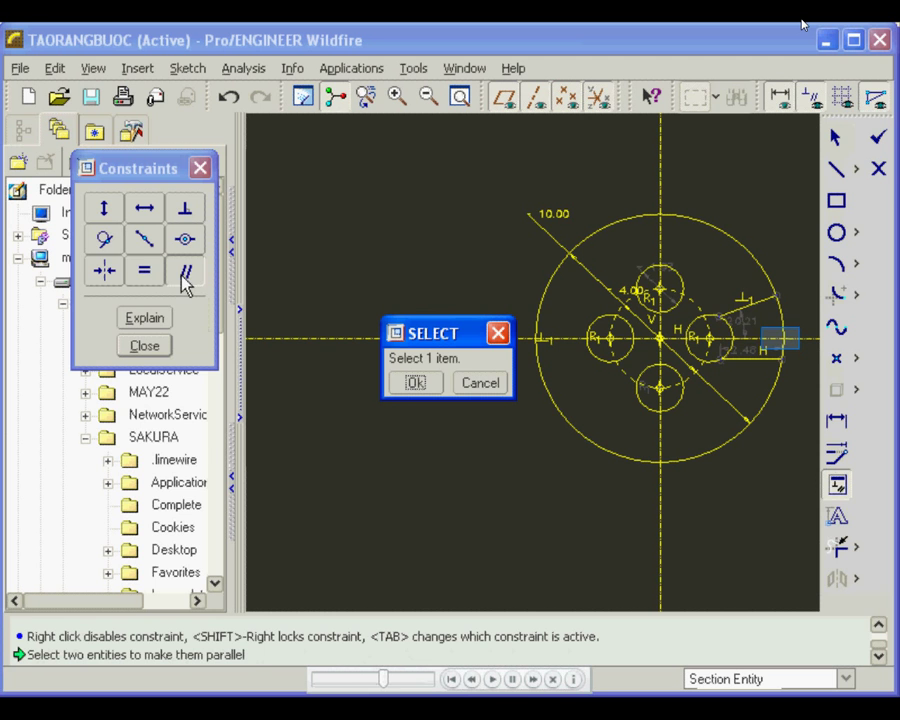
pyautogui.click(782, 349)
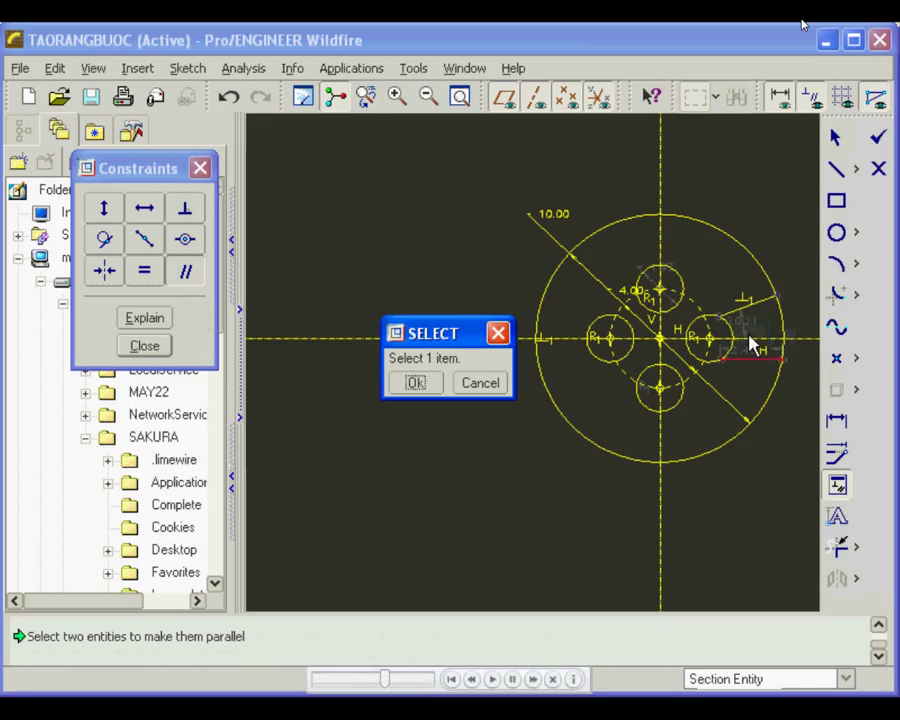
pyautogui.click(752, 343)
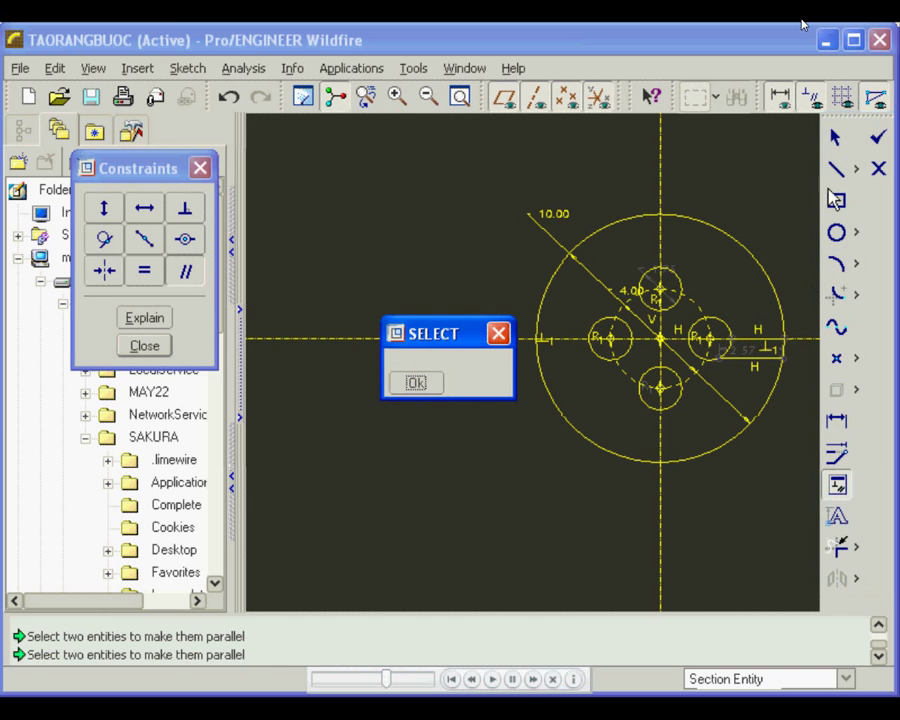
pyautogui.click(836, 143)
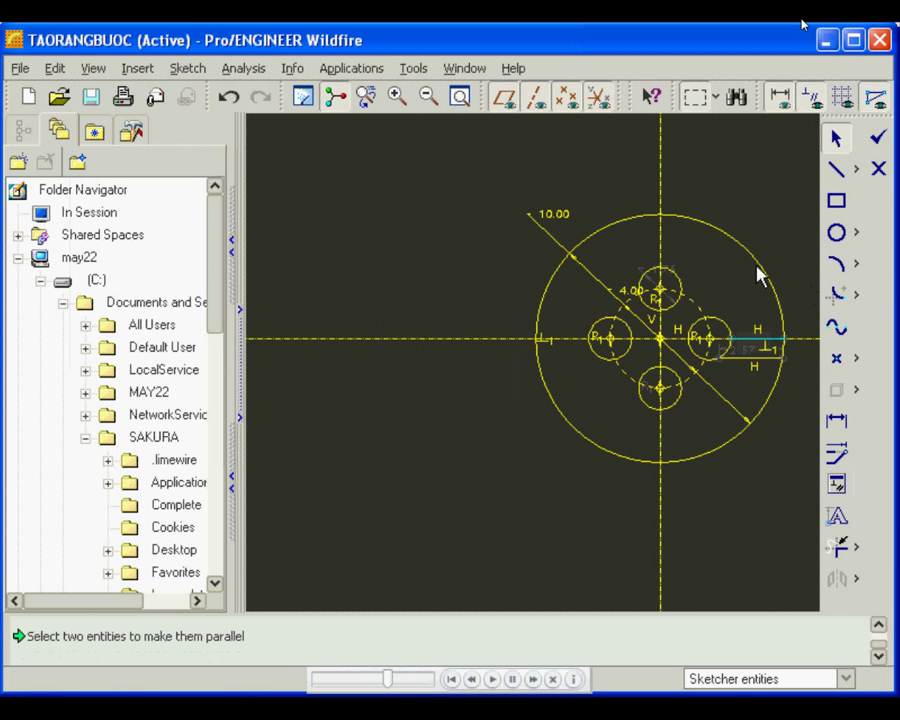
# Step: Select and adjust the two short horizontal lines beside the right small circle
pyautogui.click(756, 343)
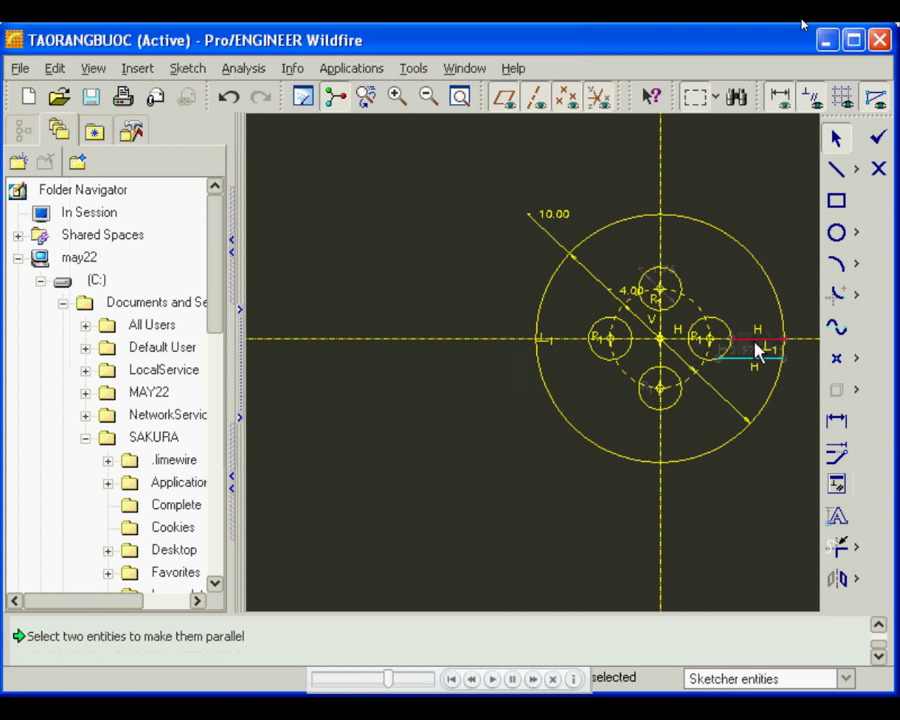
pyautogui.click(737, 386)
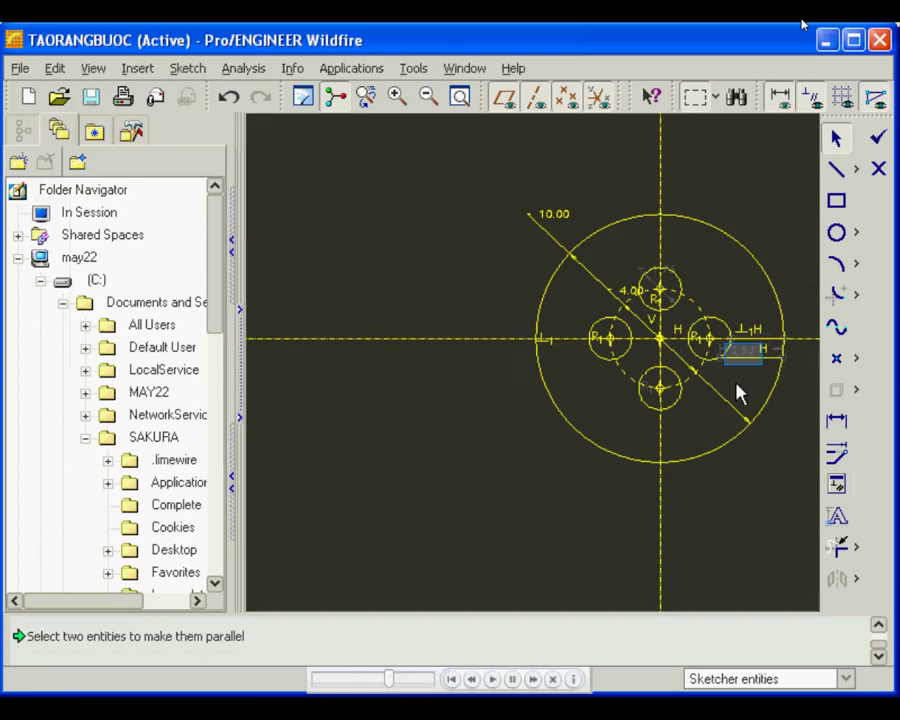
pyautogui.click(743, 360)
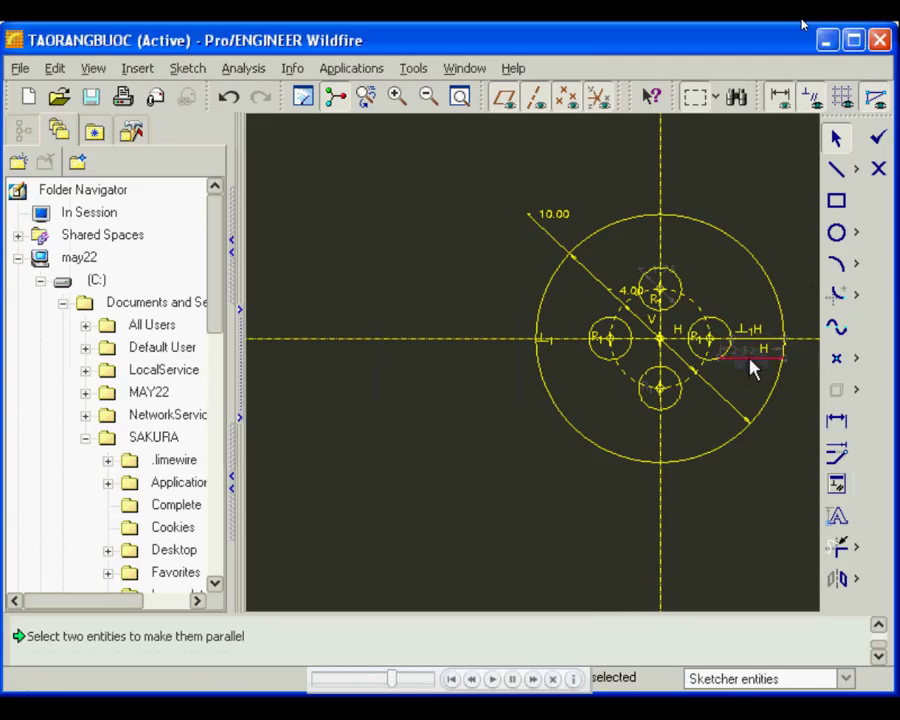
pyautogui.click(752, 360)
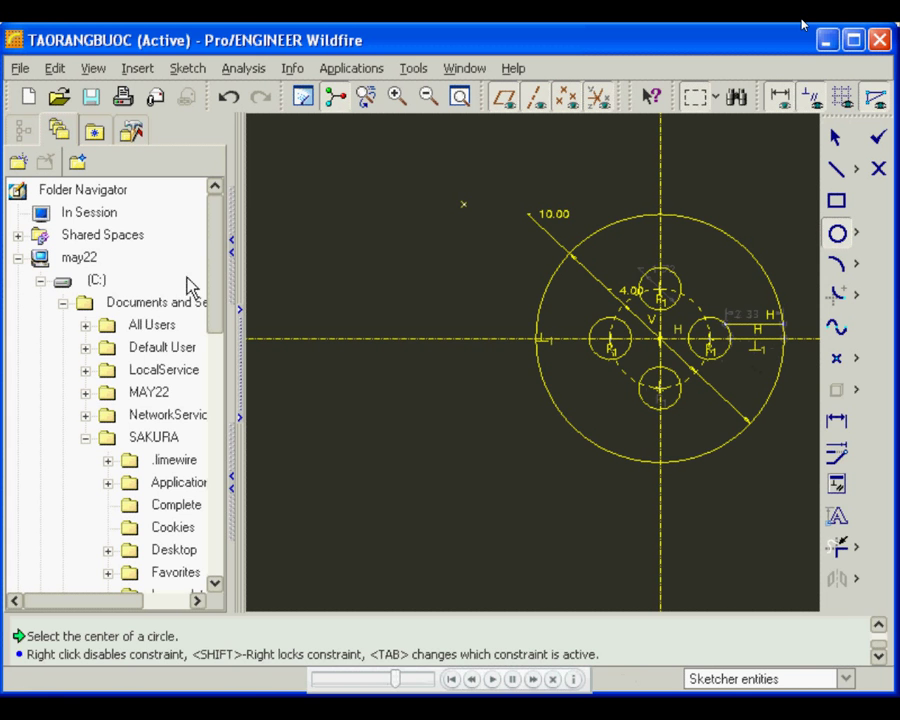
# Step: Sketch an upper-left and a lower-left circle outside the large circle, discarding a first stray one
pyautogui.click(303, 212)
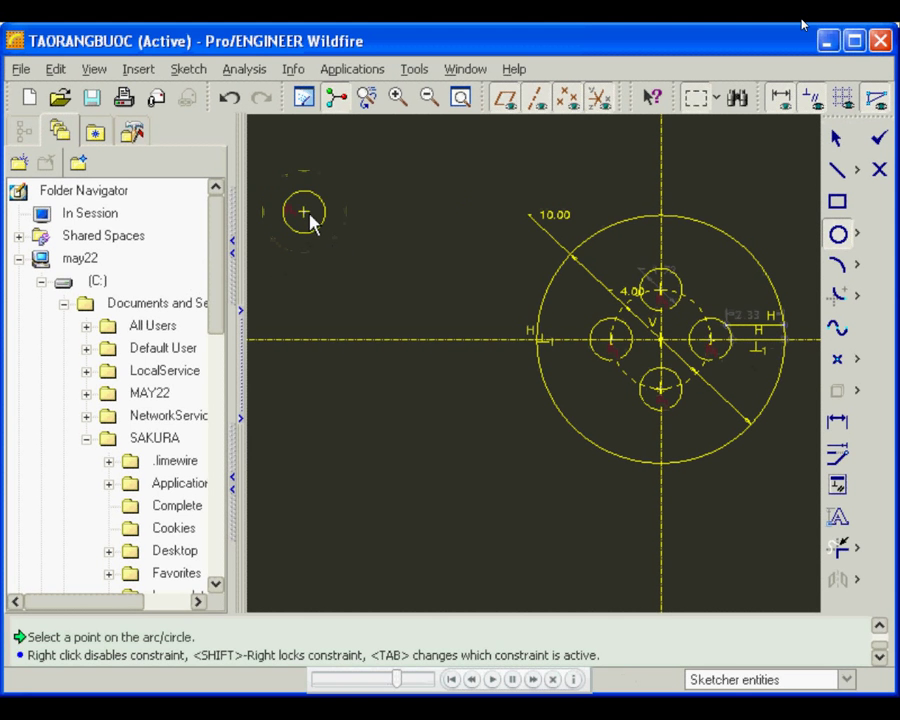
pyautogui.click(310, 222)
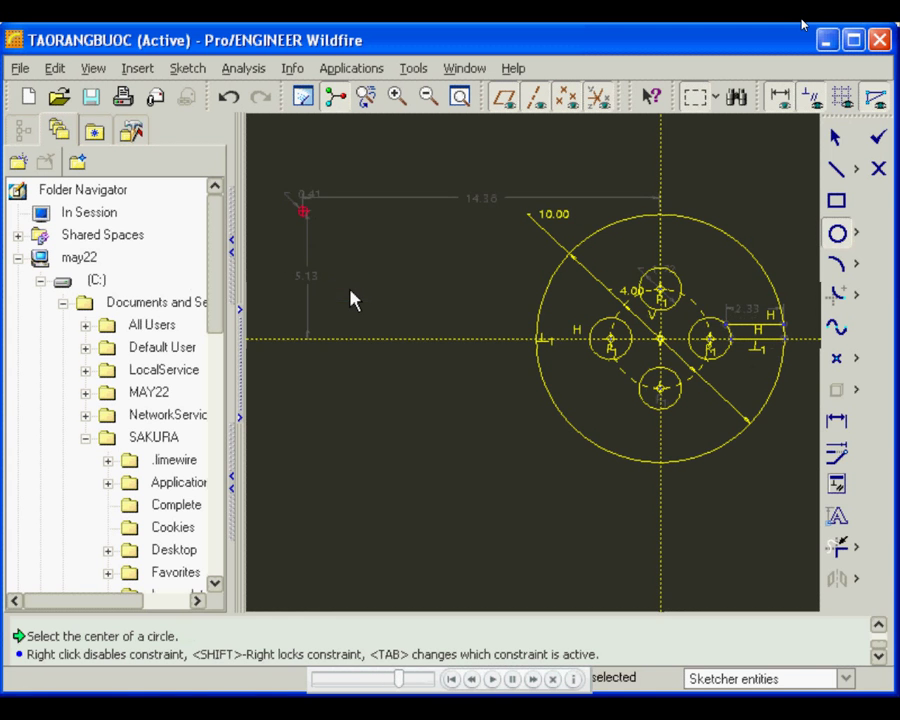
pyautogui.hotkey('ctrl', 'z')
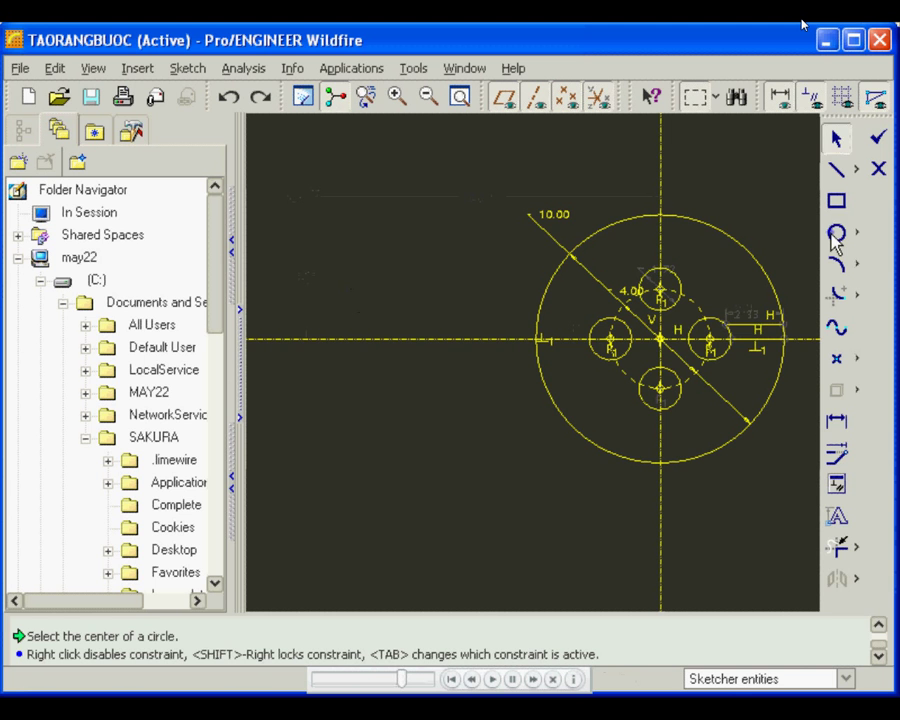
pyautogui.click(320, 232)
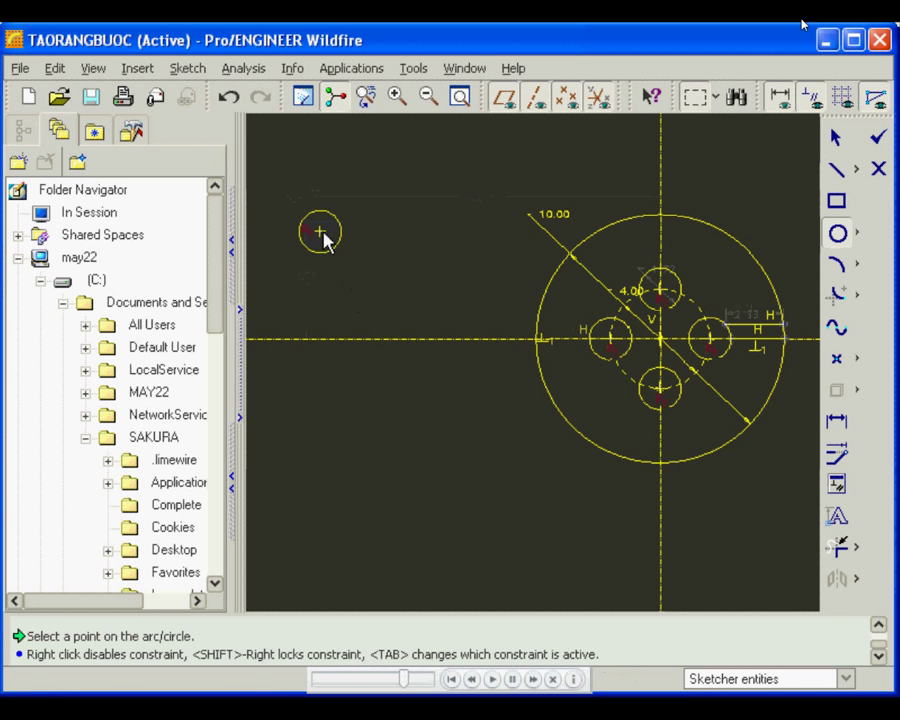
pyautogui.click(352, 256)
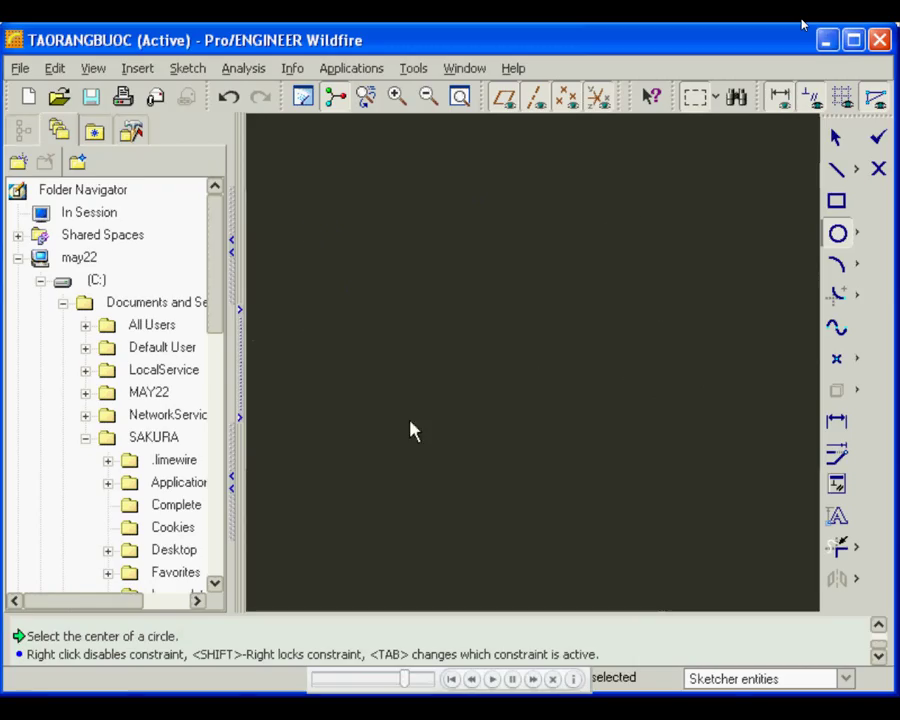
pyautogui.click(401, 464)
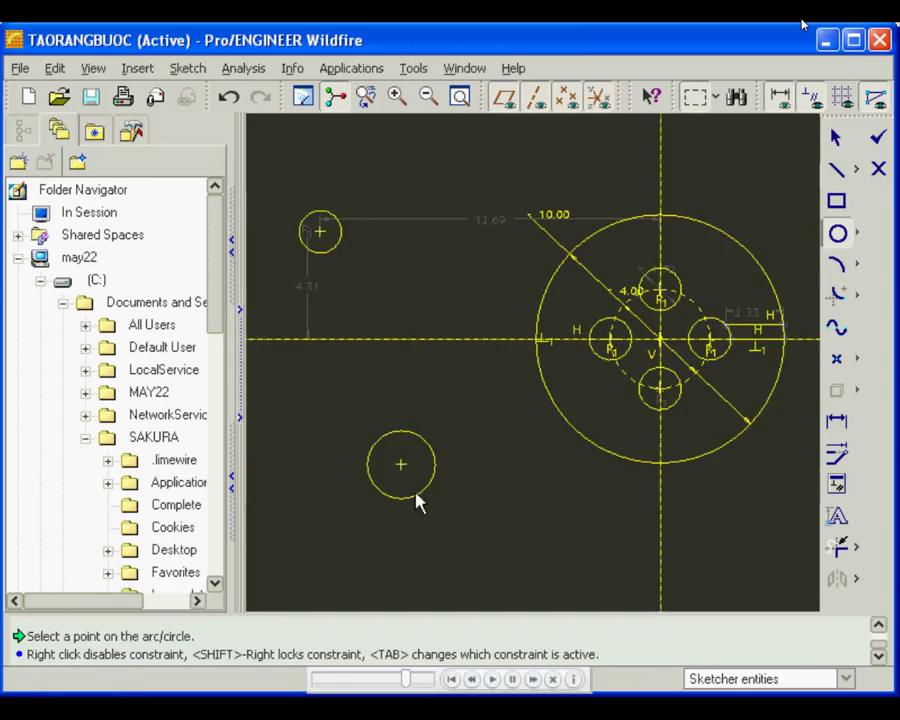
pyautogui.click(416, 495)
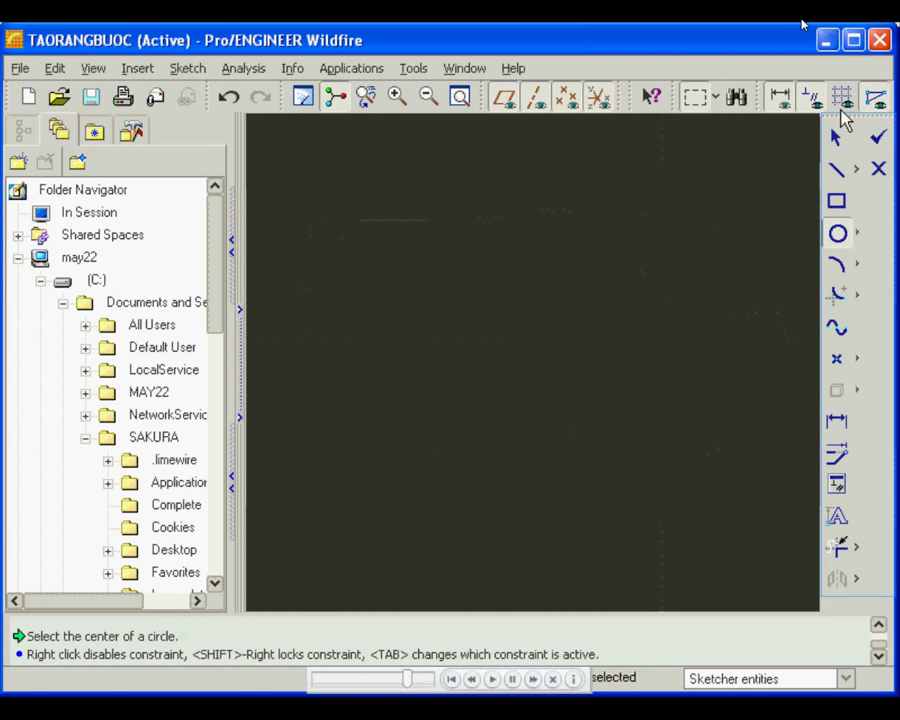
pyautogui.click(836, 140)
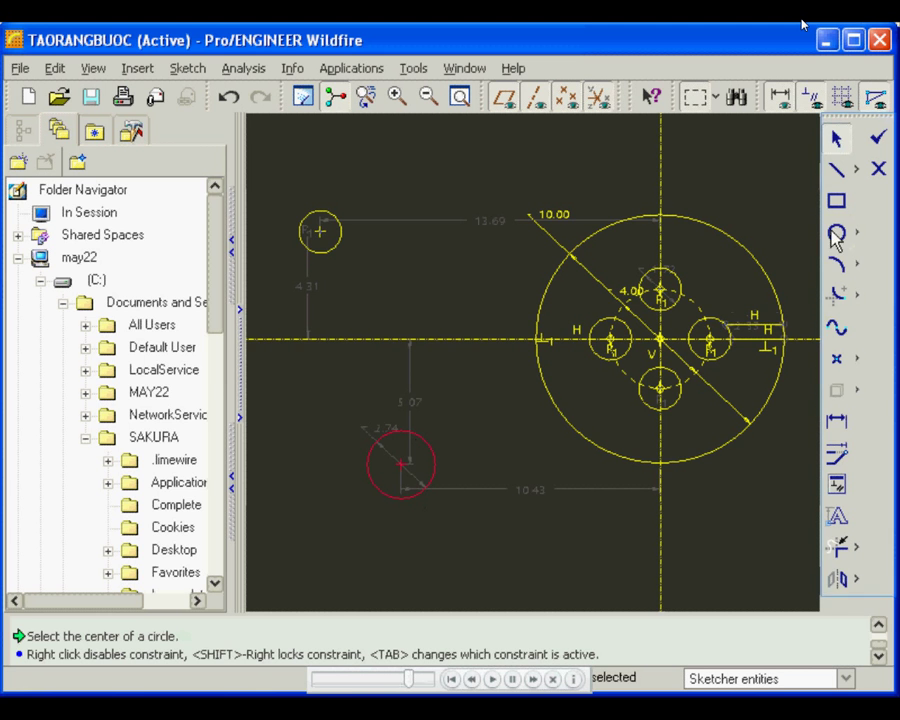
# Step: Constrain the upper and lower left circle centres symmetric about the horizontal centerline
pyautogui.click(836, 485)
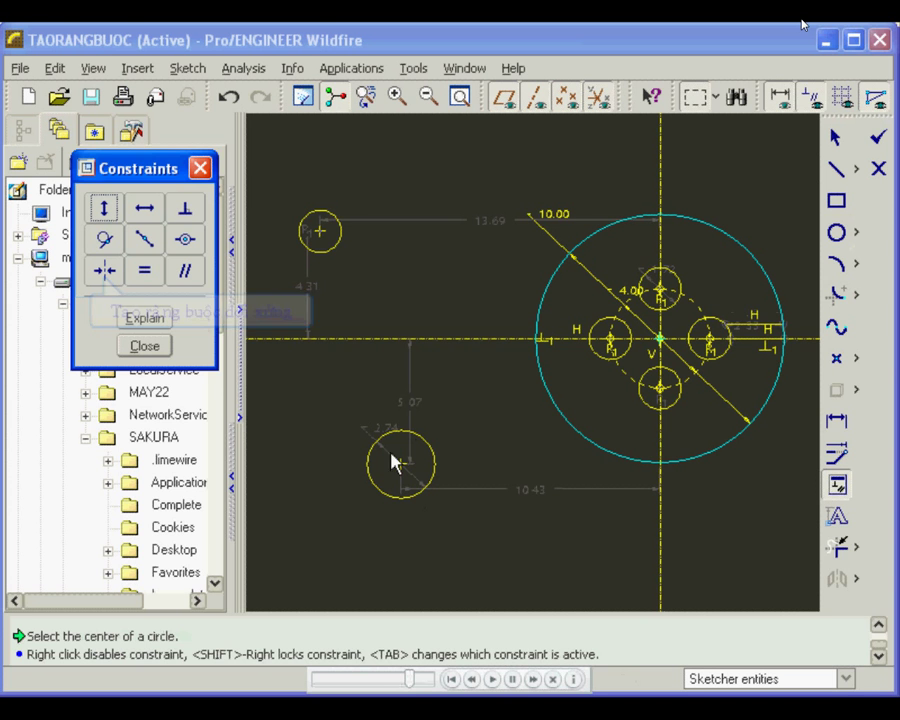
pyautogui.click(112, 281)
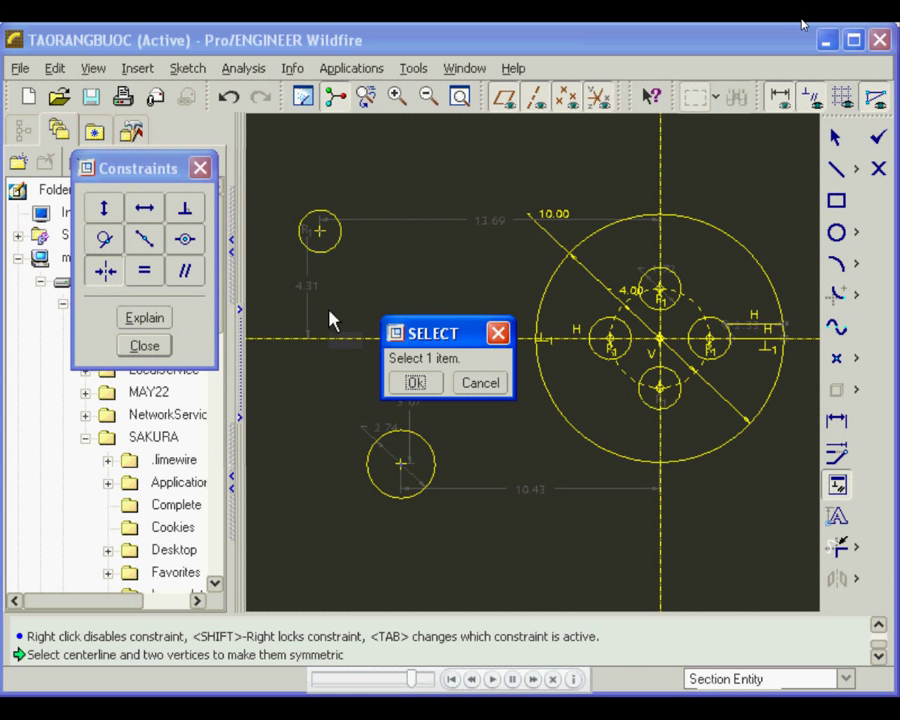
pyautogui.click(346, 340)
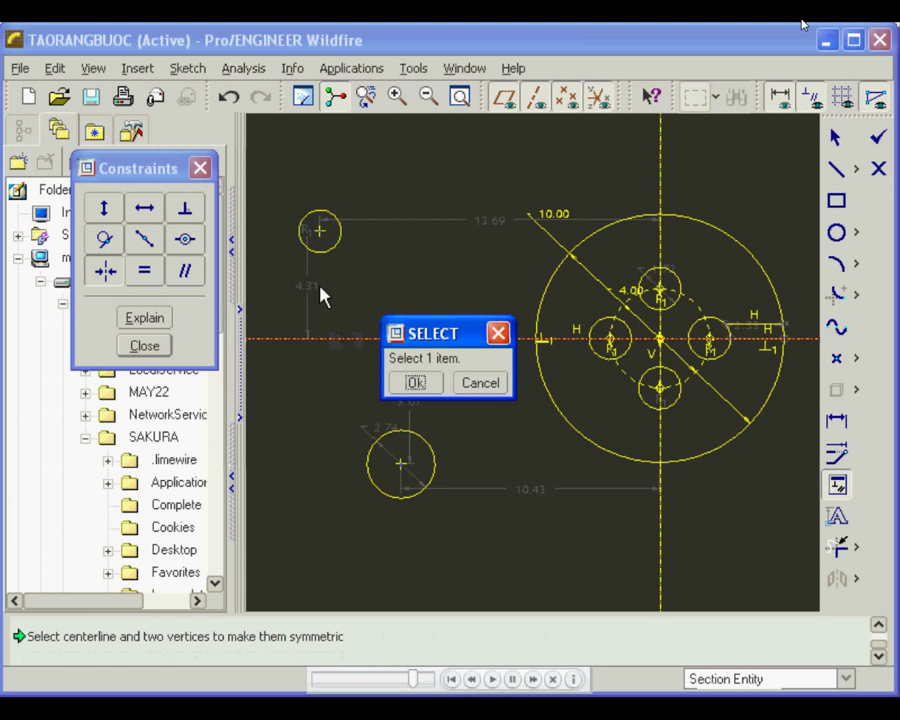
pyautogui.click(319, 234)
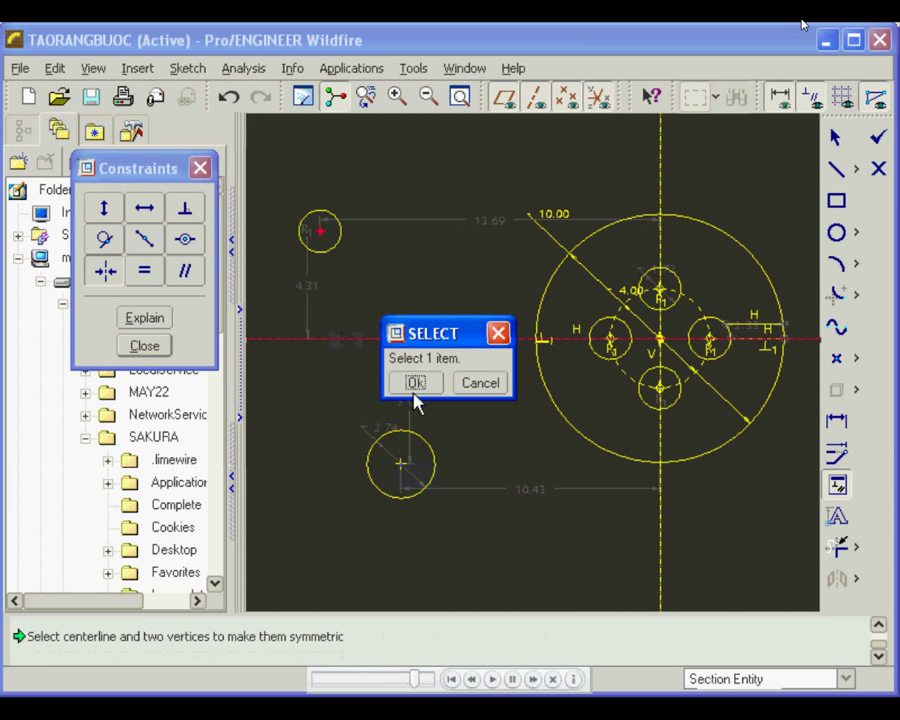
pyautogui.click(418, 482)
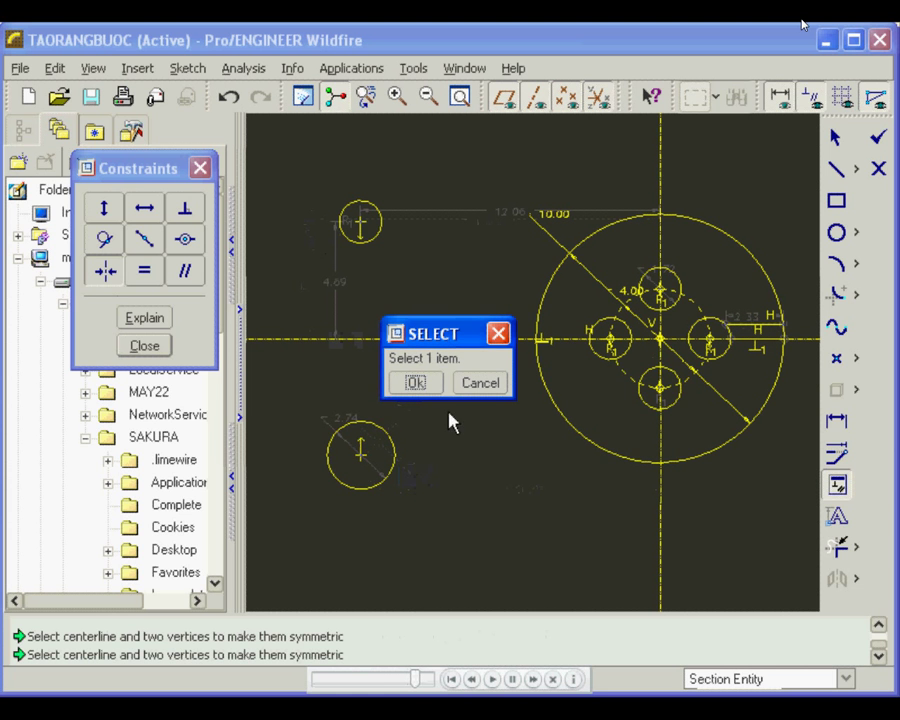
pyautogui.click(152, 346)
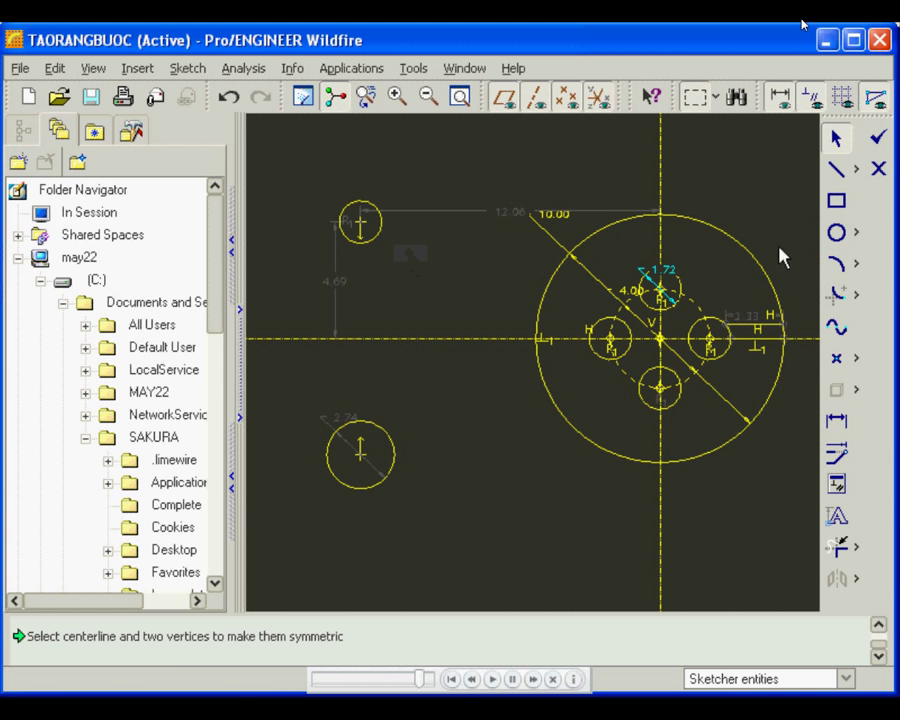
# Step: Sketch a larger third circle above the horizontal centerline, left of the big circle
pyautogui.click(838, 236)
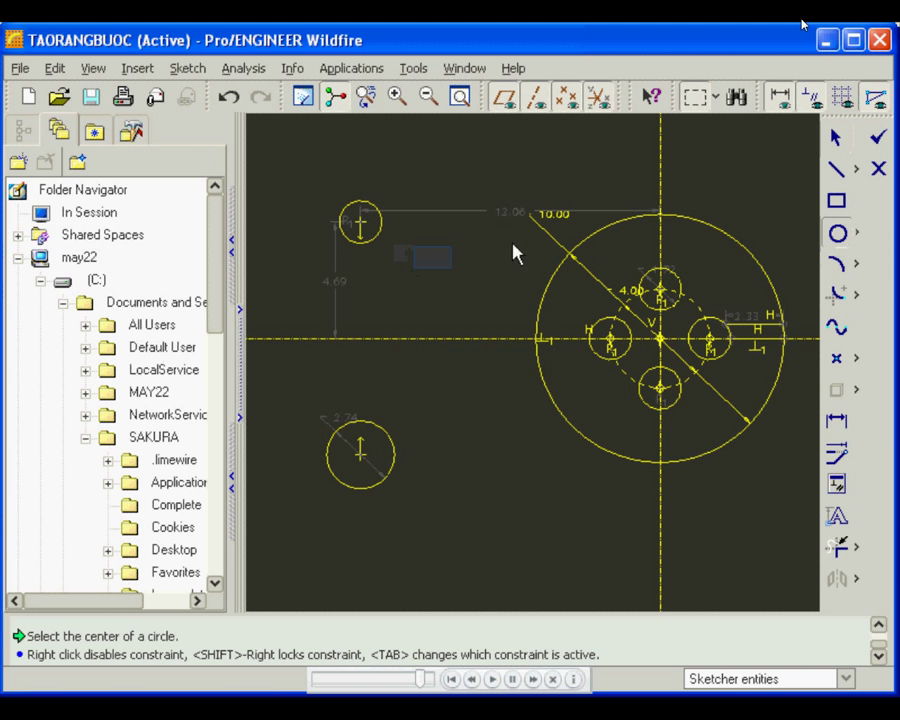
pyautogui.click(432, 258)
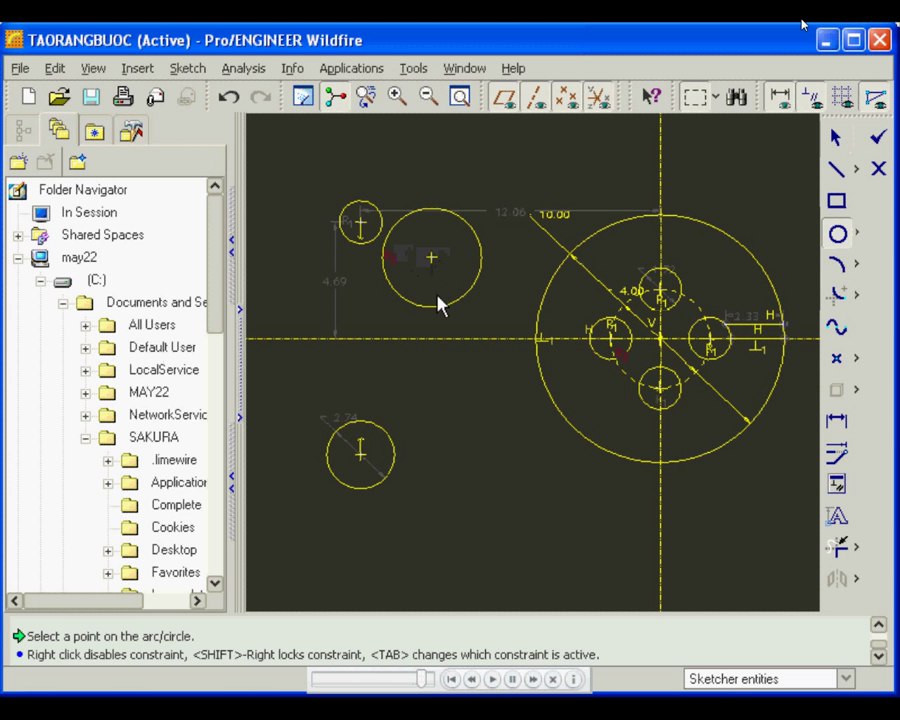
pyautogui.click(438, 302)
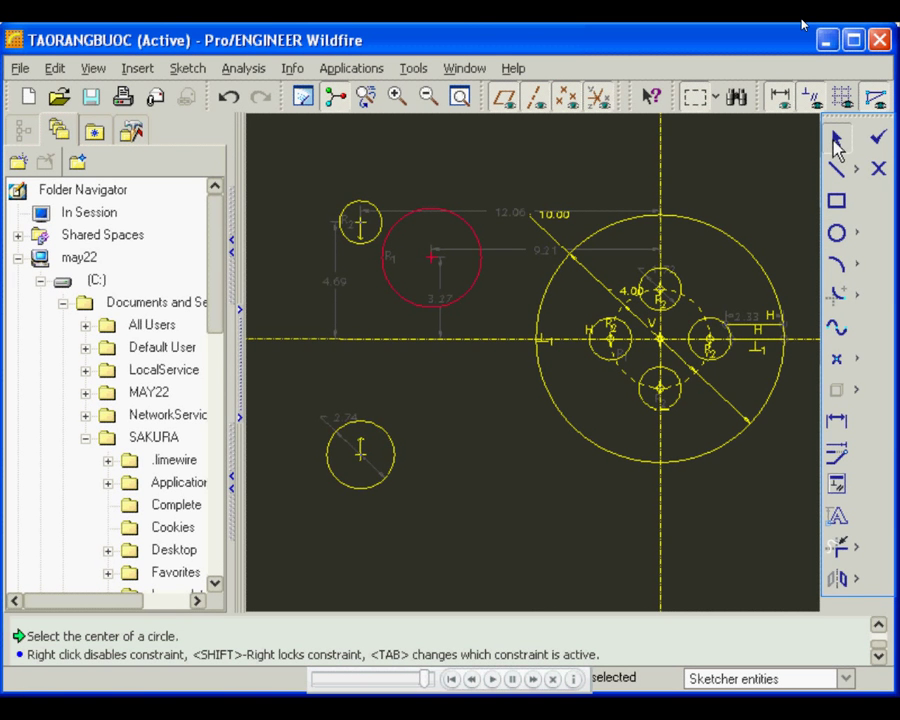
pyautogui.click(836, 484)
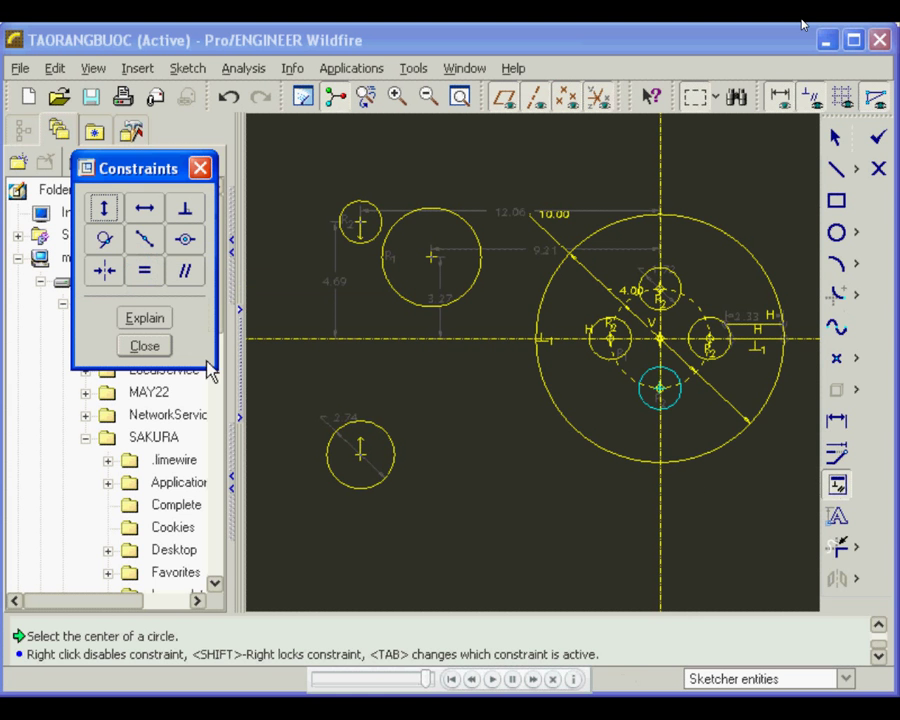
# Step: Constrain the third circle's centre to lie on the horizontal centerline
pyautogui.click(146, 244)
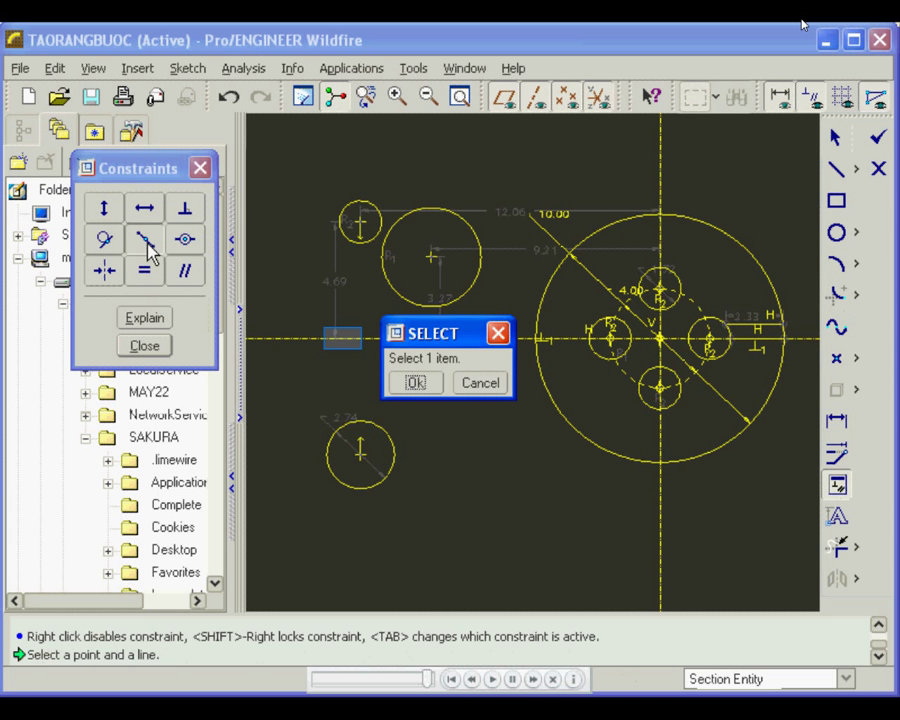
pyautogui.click(342, 339)
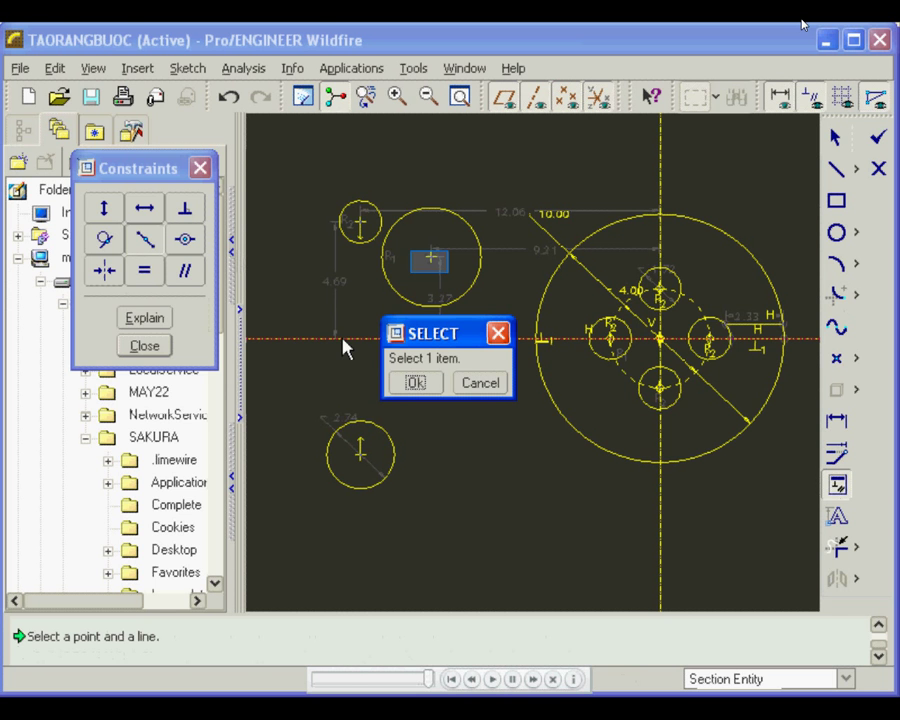
pyautogui.click(430, 262)
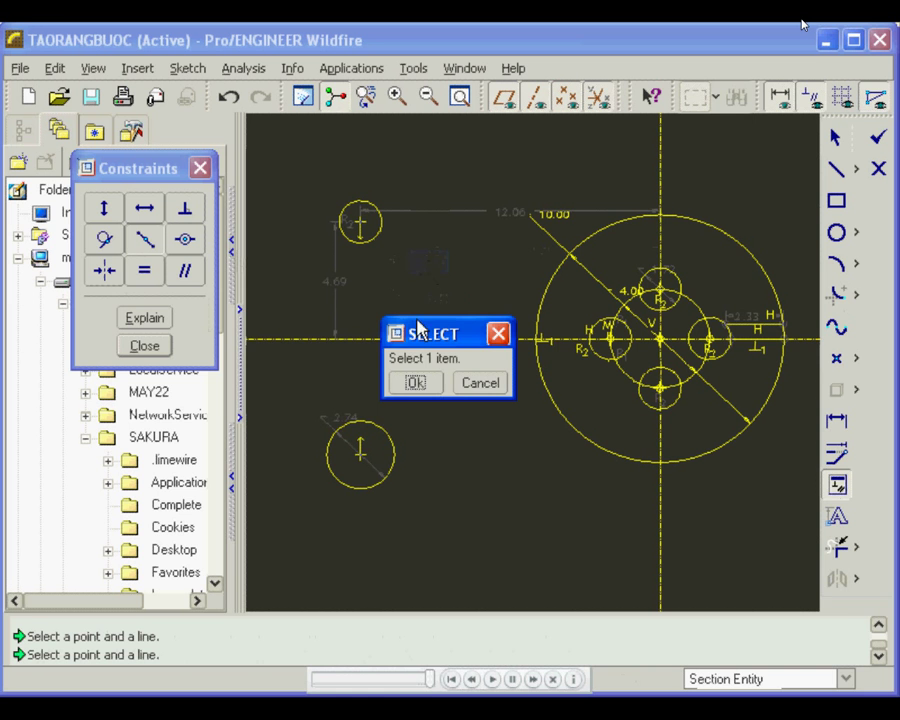
pyautogui.moveTo(420, 333)
pyautogui.mouseDown()
pyautogui.moveTo(503, 490)
pyautogui.moveTo(492, 480)
pyautogui.mouseUp()
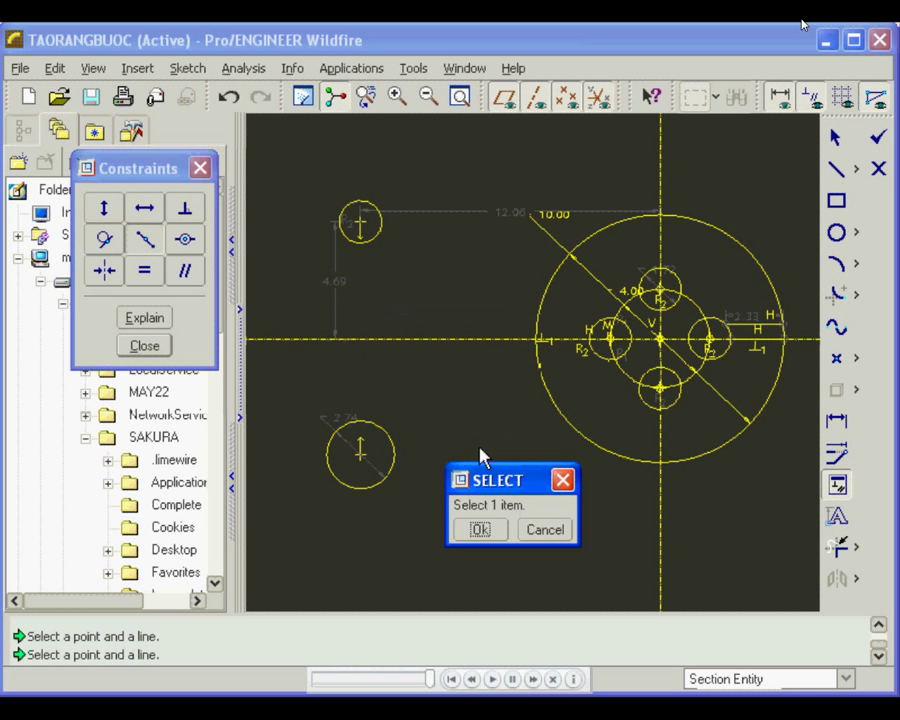